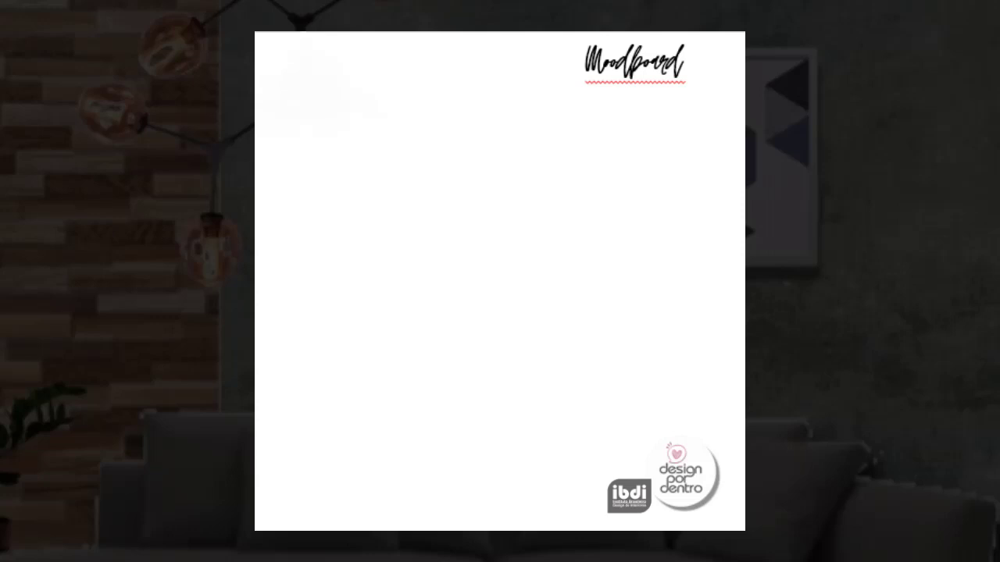
# Paste the grey corner sofa, centre it on the slide, and paste the wood-wall texture.
pyautogui.hotkey('ctrl', 'v')
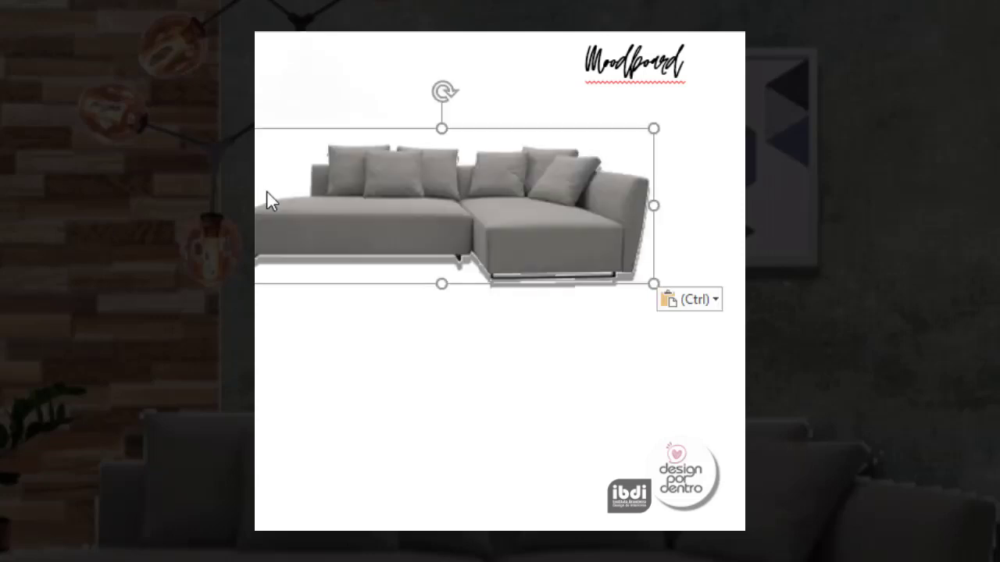
pyautogui.moveTo(486, 239)
pyautogui.mouseDown()
pyautogui.moveTo(569, 301)
pyautogui.moveTo(568, 272)
pyautogui.mouseUp()
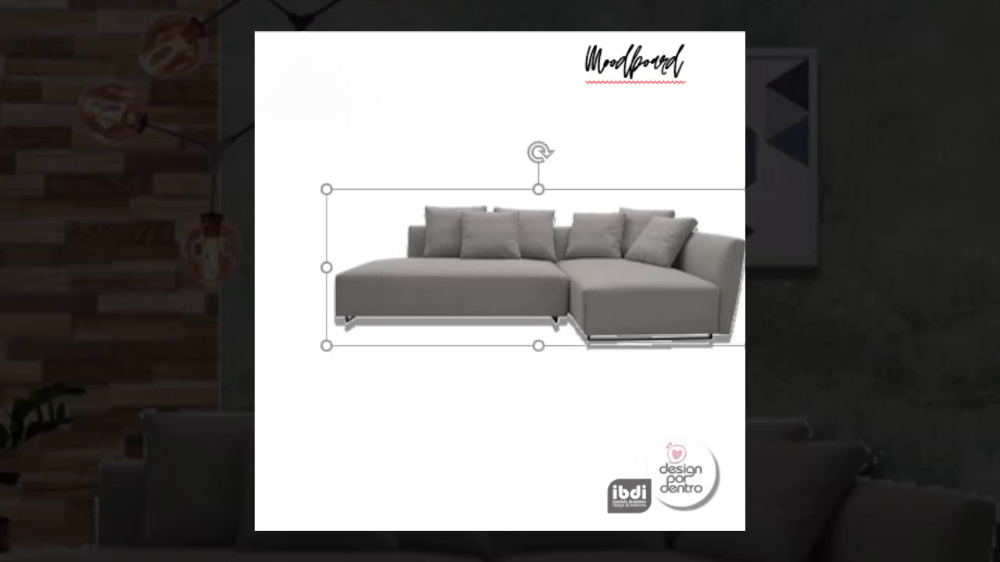
pyautogui.press('Escape')
pyautogui.hotkey('ctrl', 'v')
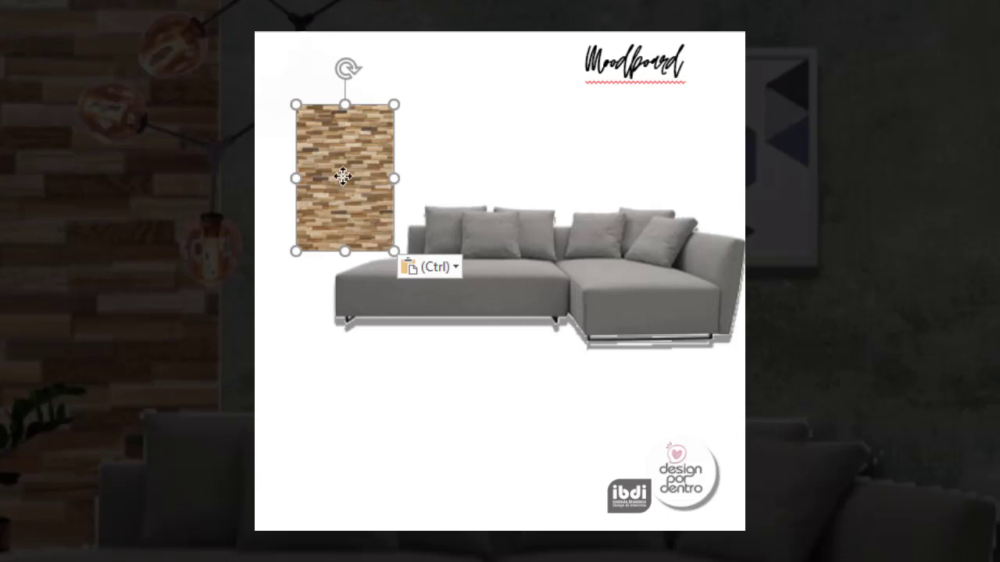
# Make wood the top-left wall and concrete the top-right wall behind the sofa, then paste the hexagon tile.
pyautogui.moveTo(338, 172); pyautogui.dragTo(290, 105)
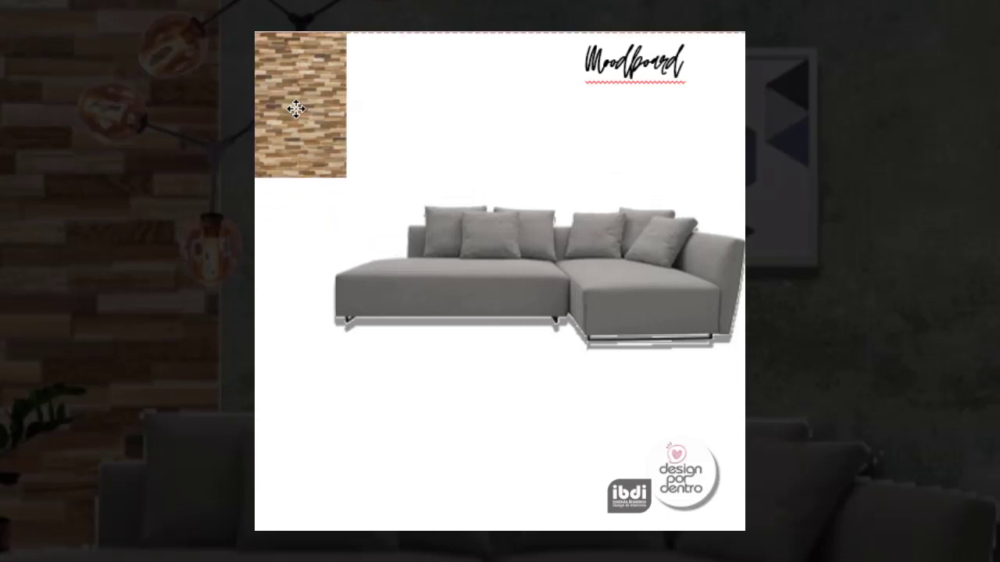
pyautogui.moveTo(345, 194); pyautogui.dragTo(428, 321)
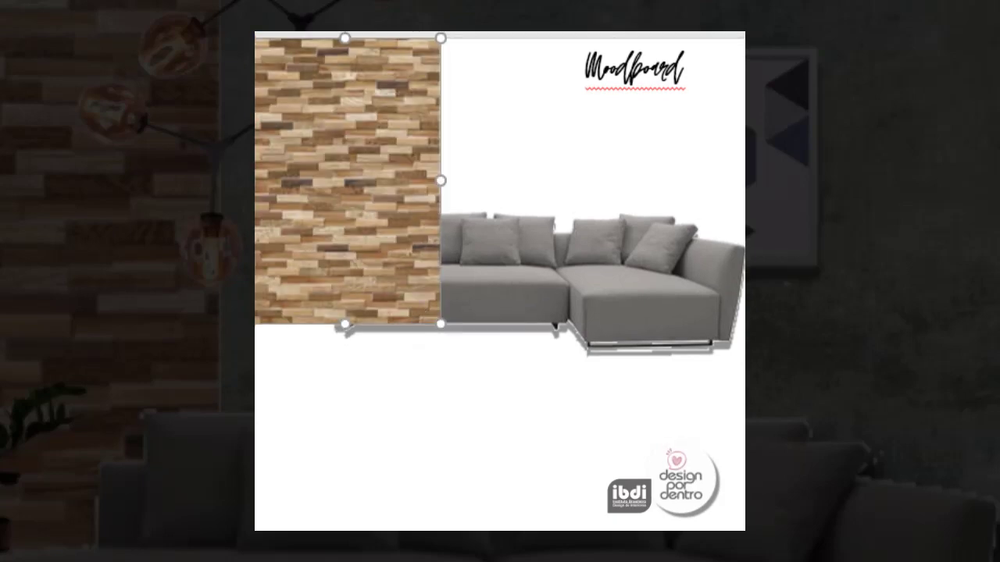
pyautogui.hotkey('ctrl', 'v')
pyautogui.moveTo(332, 269); pyautogui.dragTo(673, 210)
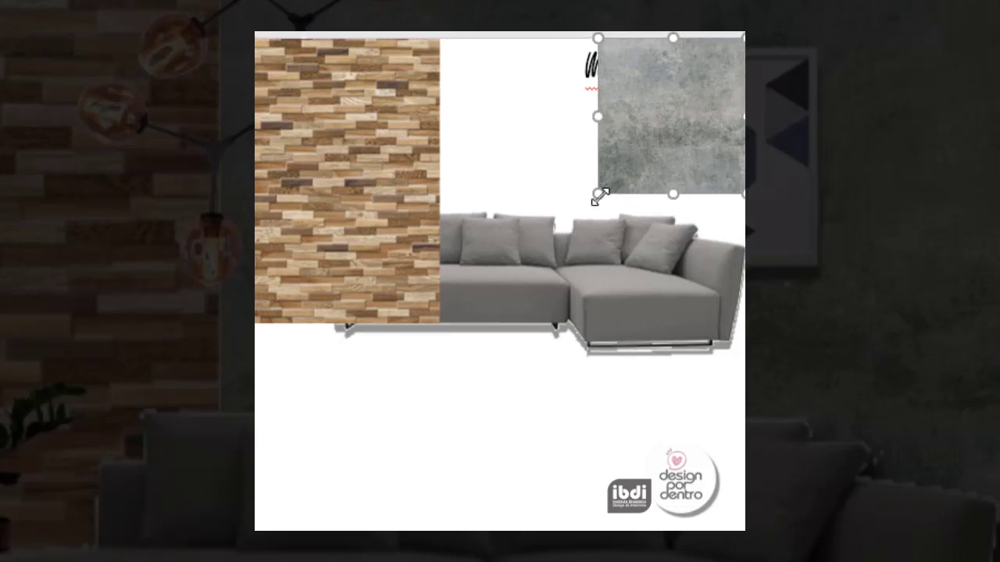
pyautogui.moveTo(598, 193); pyautogui.dragTo(448, 275)
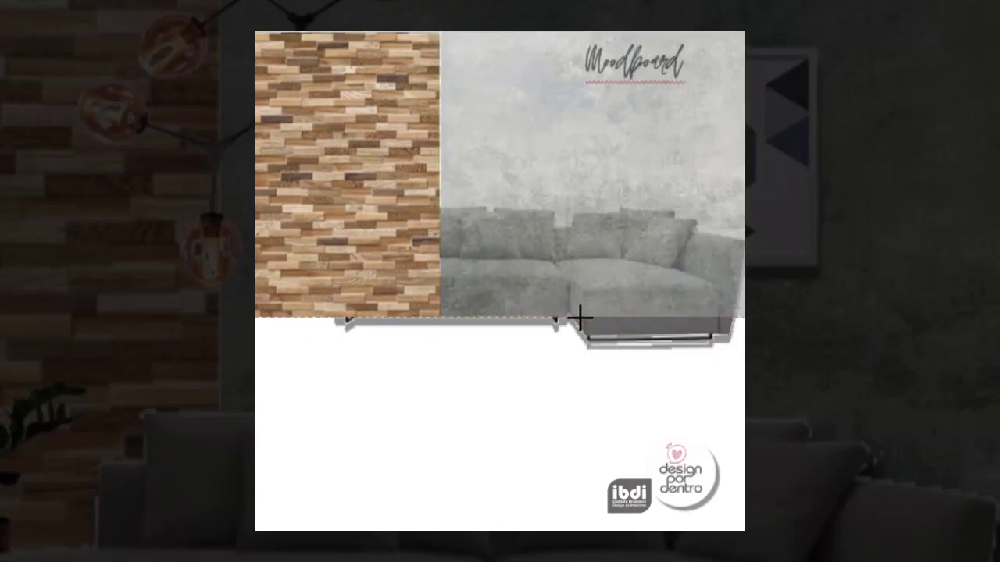
pyautogui.moveTo(579, 318); pyautogui.dragTo(578, 307)
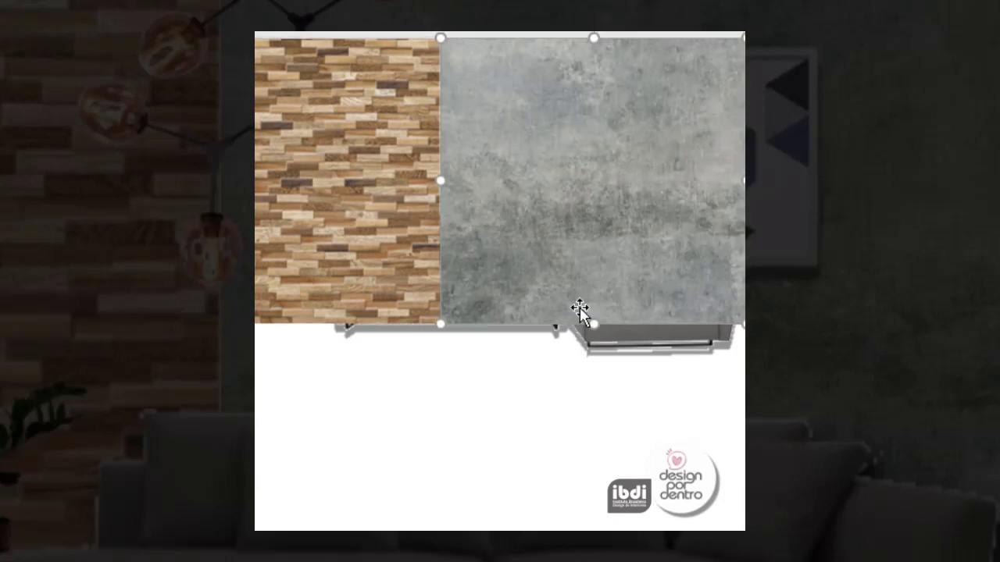
pyautogui.click(352, 139)
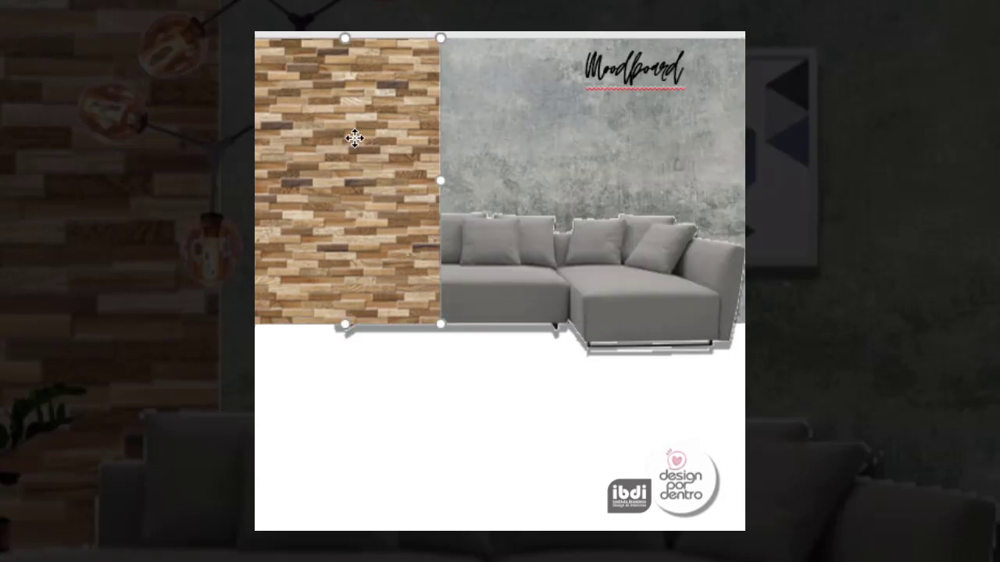
pyautogui.hotkey('ctrl', 'v')
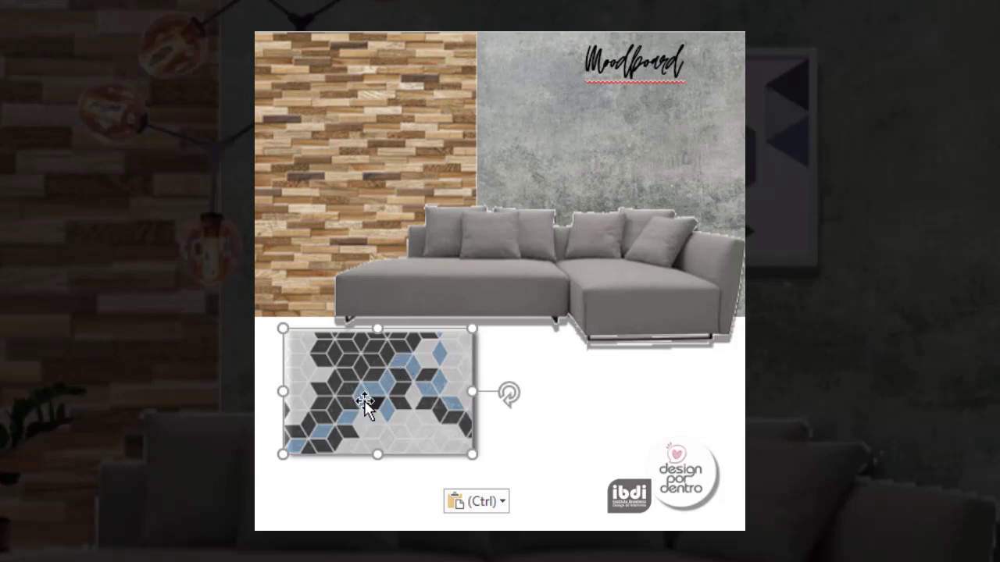
# Enlarge the hexagon-tile rug, position it beneath the sofa, and paste the coffee table image.
pyautogui.moveTo(363, 406); pyautogui.dragTo(416, 366)
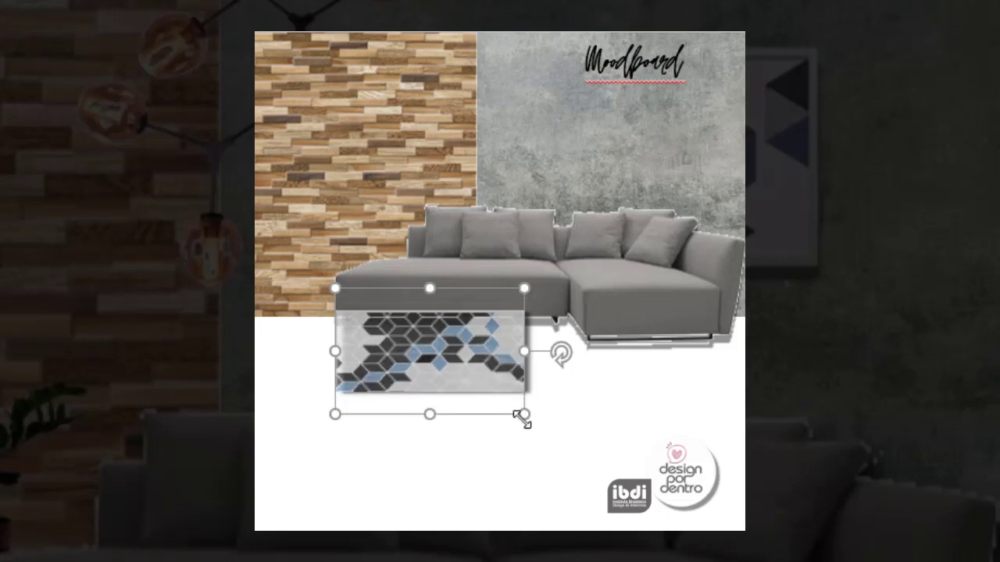
pyautogui.moveTo(522, 418); pyautogui.dragTo(628, 512)
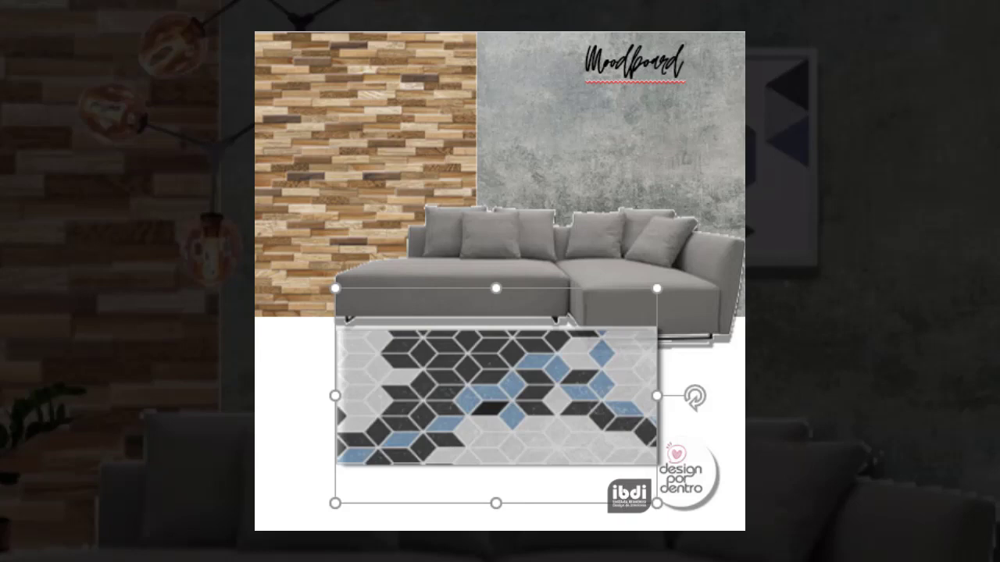
pyautogui.moveTo(546, 424); pyautogui.dragTo(476, 418)
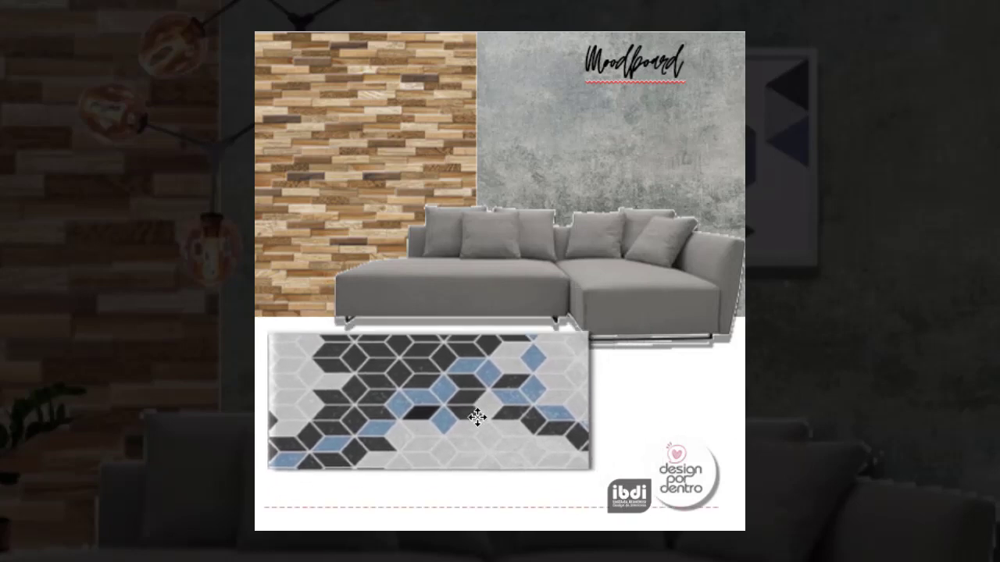
pyautogui.click(508, 383)
pyautogui.moveTo(585, 495); pyautogui.dragTo(636, 527)
pyautogui.moveTo(527, 446); pyautogui.dragTo(541, 445)
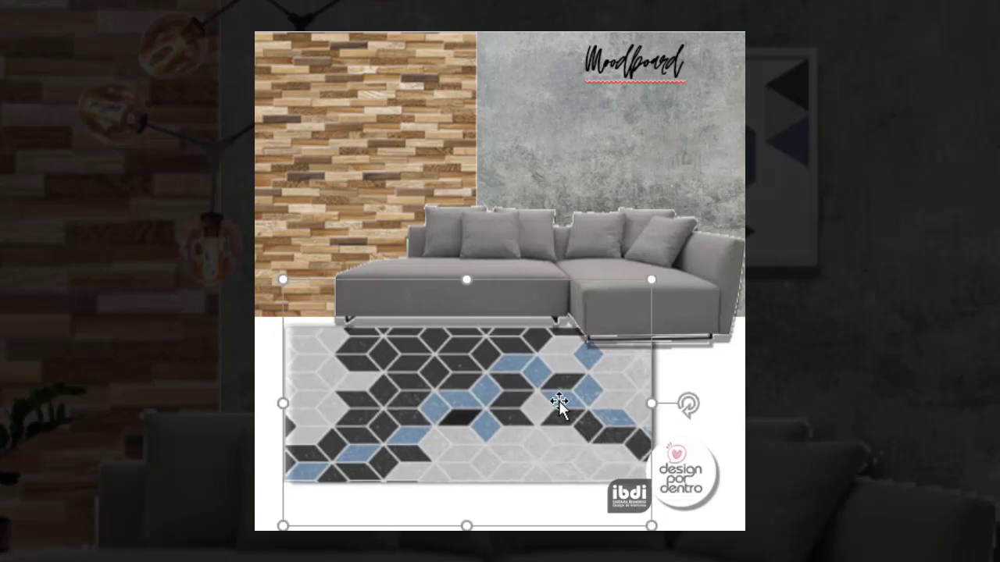
pyautogui.moveTo(559, 402); pyautogui.dragTo(554, 417)
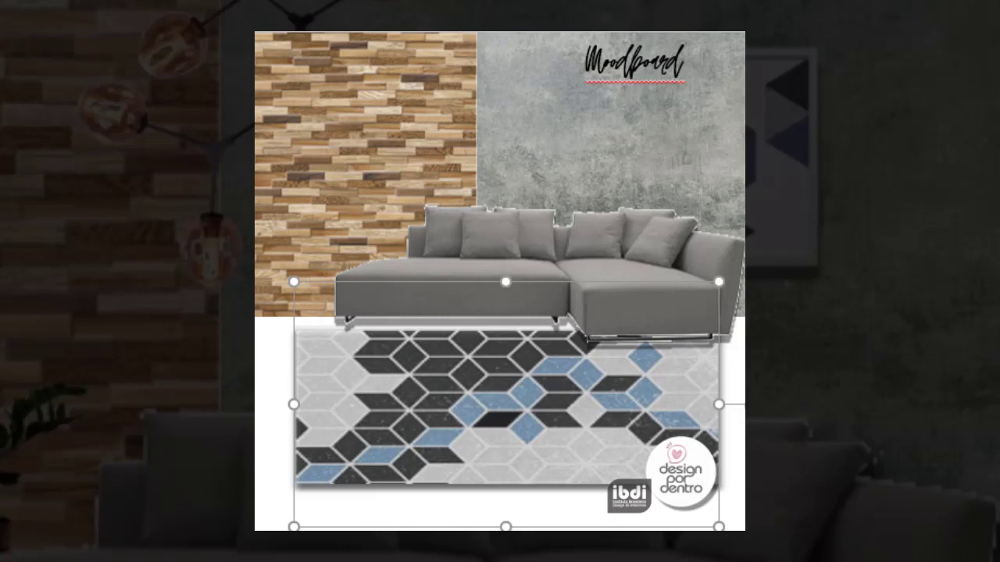
pyautogui.moveTo(520, 424); pyautogui.dragTo(422, 384)
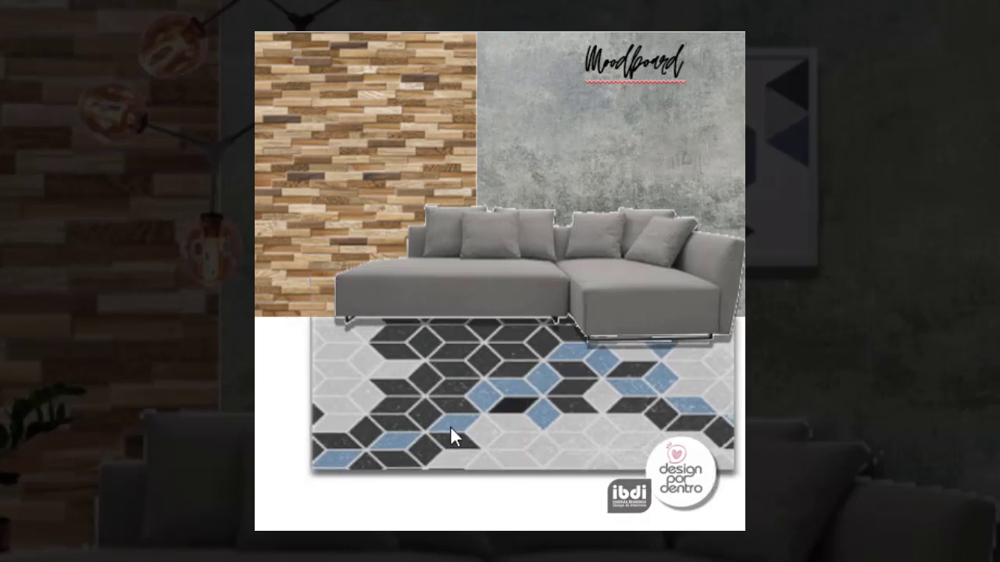
pyautogui.hotkey('ctrl', 'v')
# Set the wooden coffee table on the rug in front of the sofa's left section, slightly narrowed.
pyautogui.moveTo(522, 416); pyautogui.dragTo(487, 328)
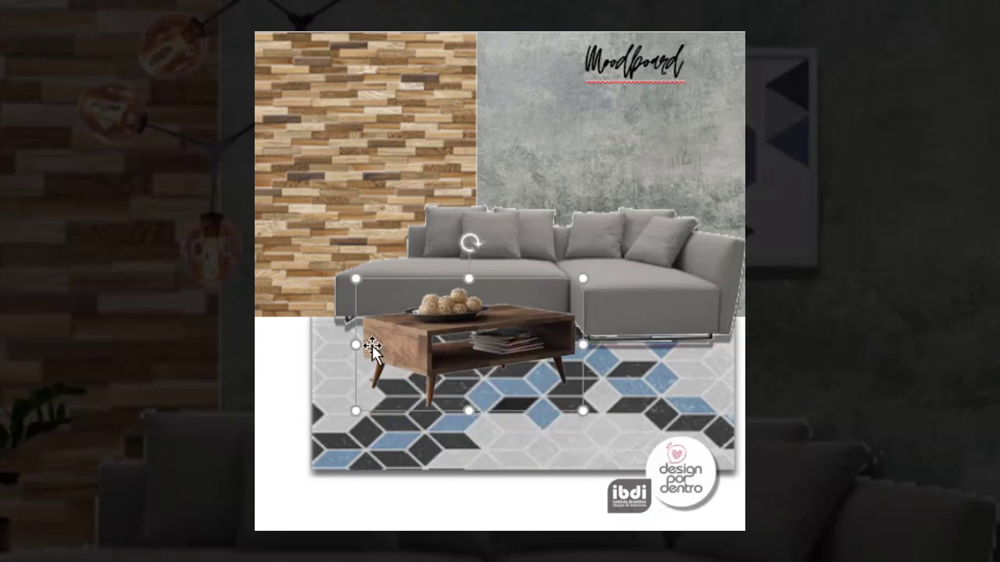
pyautogui.moveTo(355, 345); pyautogui.dragTo(746, 345)
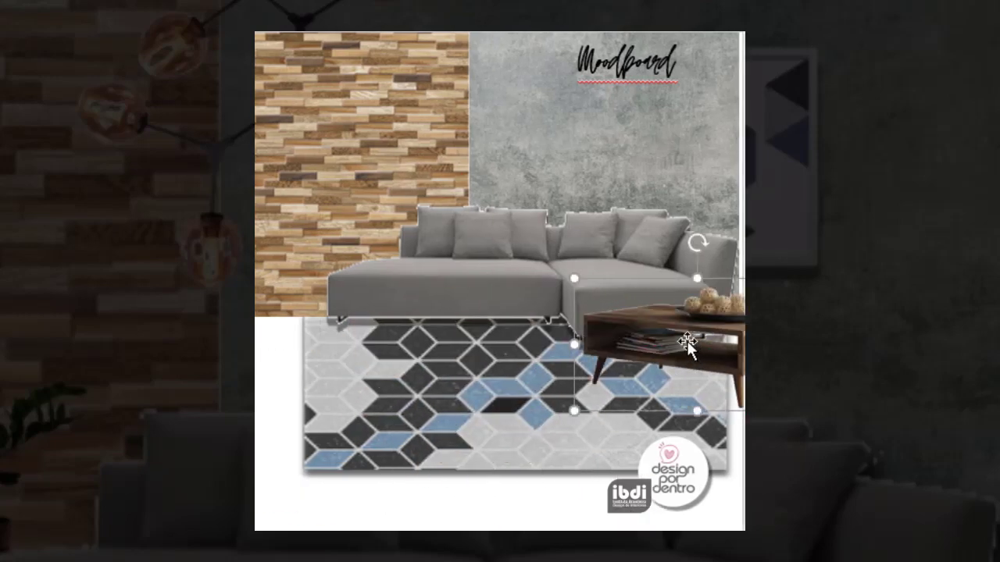
pyautogui.hotkey('ctrl', 'z')
pyautogui.moveTo(538, 414); pyautogui.dragTo(547, 394)
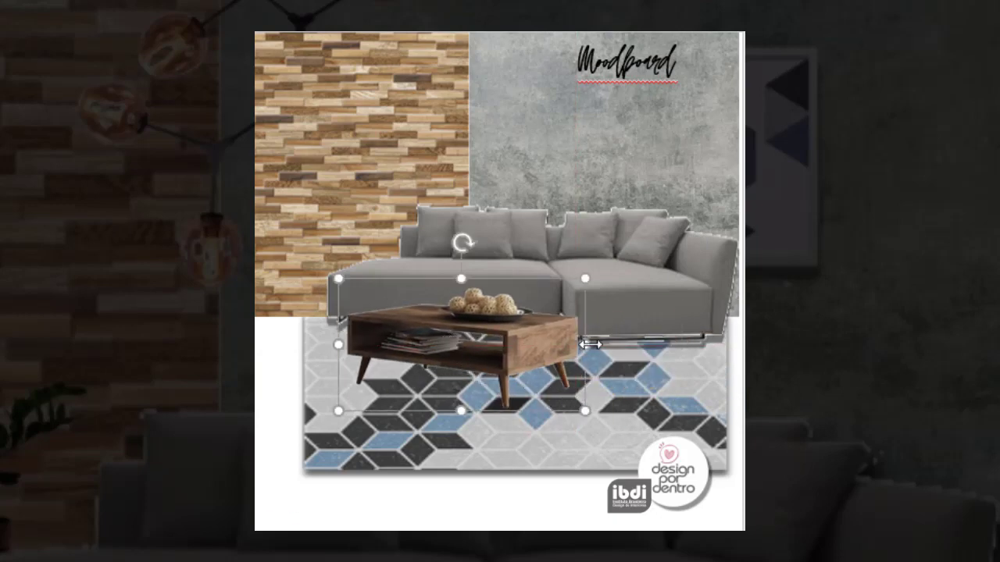
pyautogui.moveTo(585, 345); pyautogui.dragTo(563, 344)
pyautogui.moveTo(488, 349); pyautogui.dragTo(499, 352)
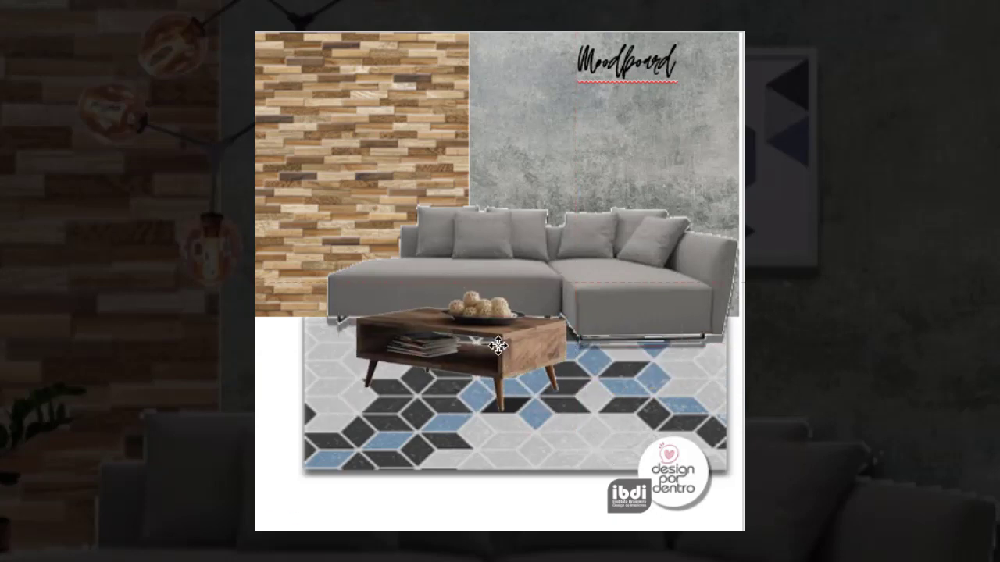
# Place two beige marble floor tiles lower left and lower right, behind the rug and sofa.
pyautogui.hotkey('ctrl', 'v')
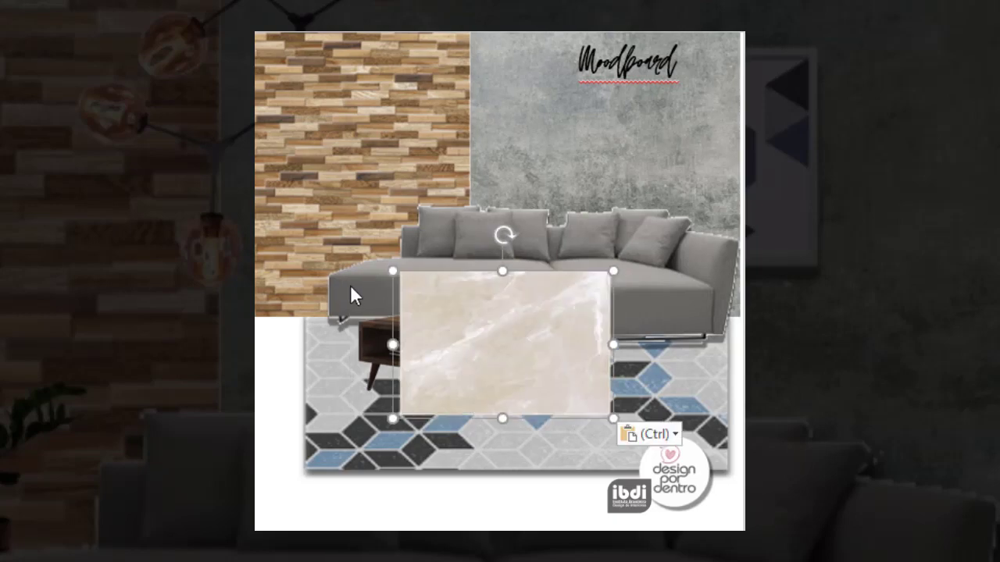
pyautogui.moveTo(465, 314); pyautogui.dragTo(316, 351)
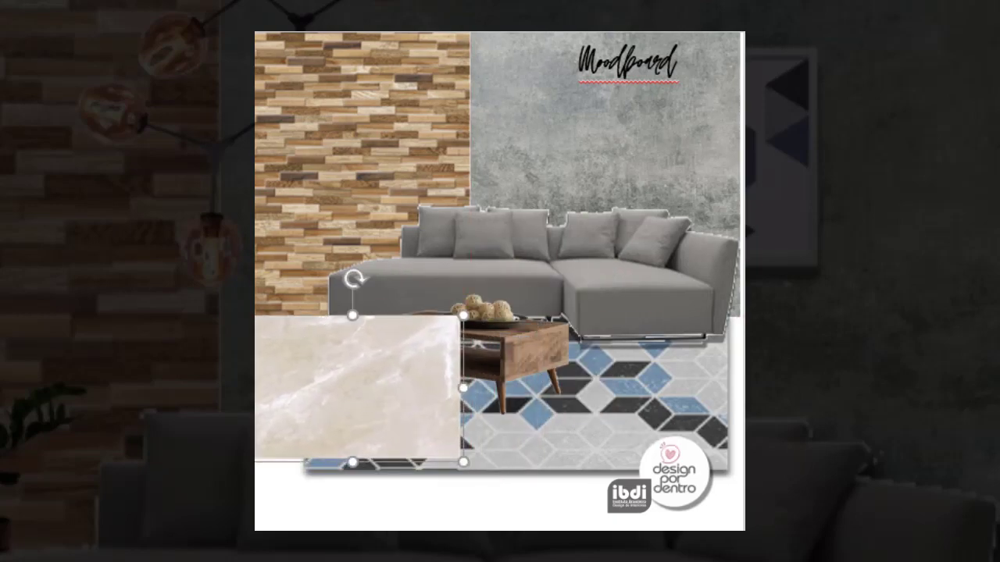
pyautogui.hotkey('ctrl', 'v')
pyautogui.moveTo(351, 375)
pyautogui.mouseDown()
pyautogui.moveTo(623, 391)
pyautogui.moveTo(623, 382)
pyautogui.mouseUp()
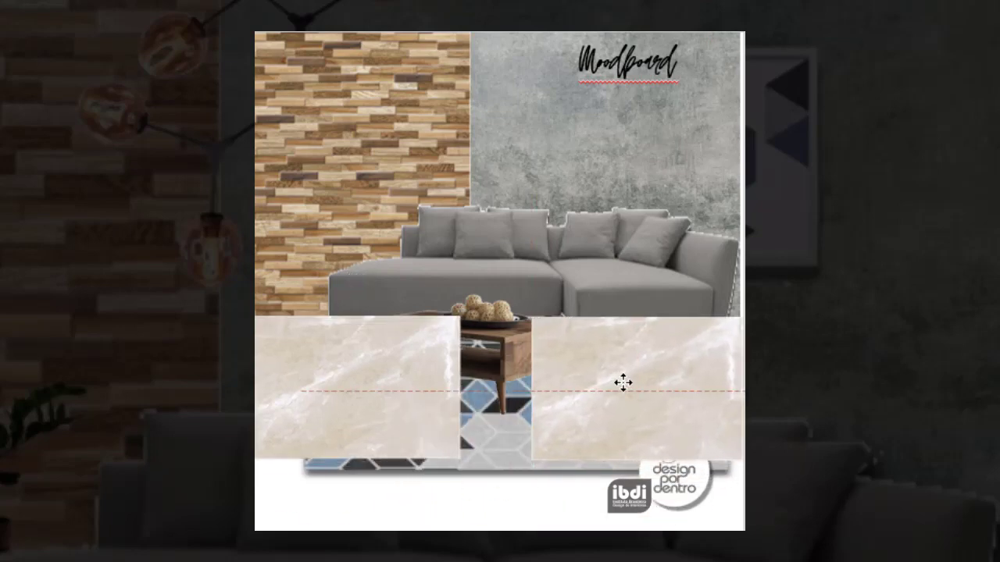
pyautogui.moveTo(636, 281); pyautogui.dragTo(727, 393)
pyautogui.moveTo(631, 368)
pyautogui.mouseDown()
pyautogui.moveTo(664, 385)
pyautogui.moveTo(663, 400)
pyautogui.mouseUp()
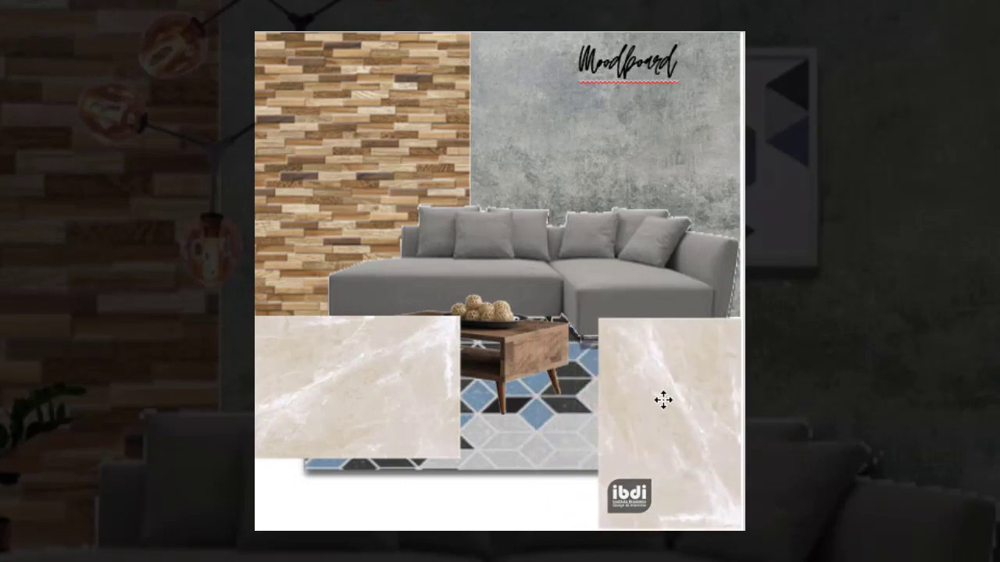
pyautogui.hotkey('ctrl', 'shift', '[')
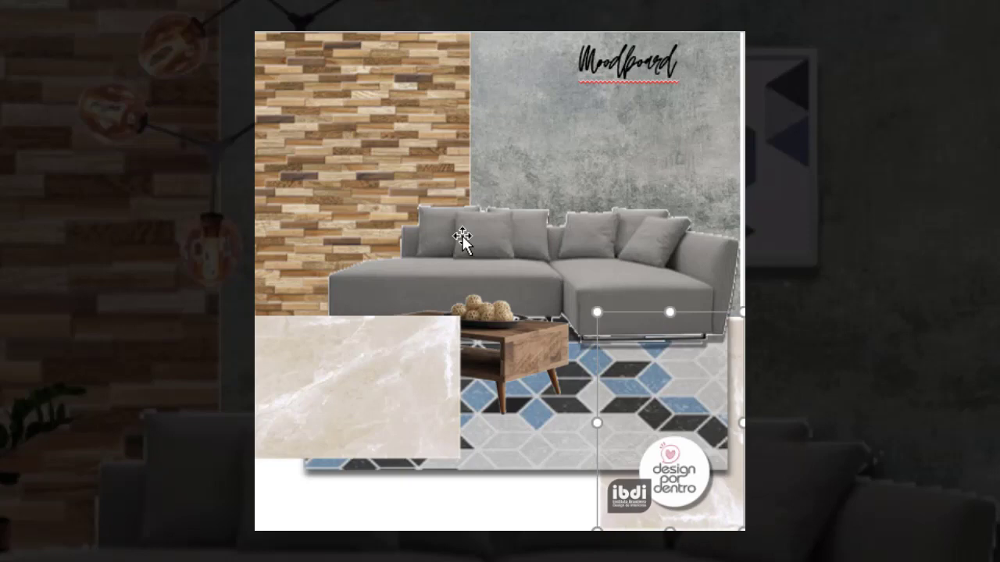
pyautogui.moveTo(375, 366)
pyautogui.mouseDown()
pyautogui.moveTo(401, 444)
pyautogui.moveTo(375, 364)
pyautogui.mouseUp()
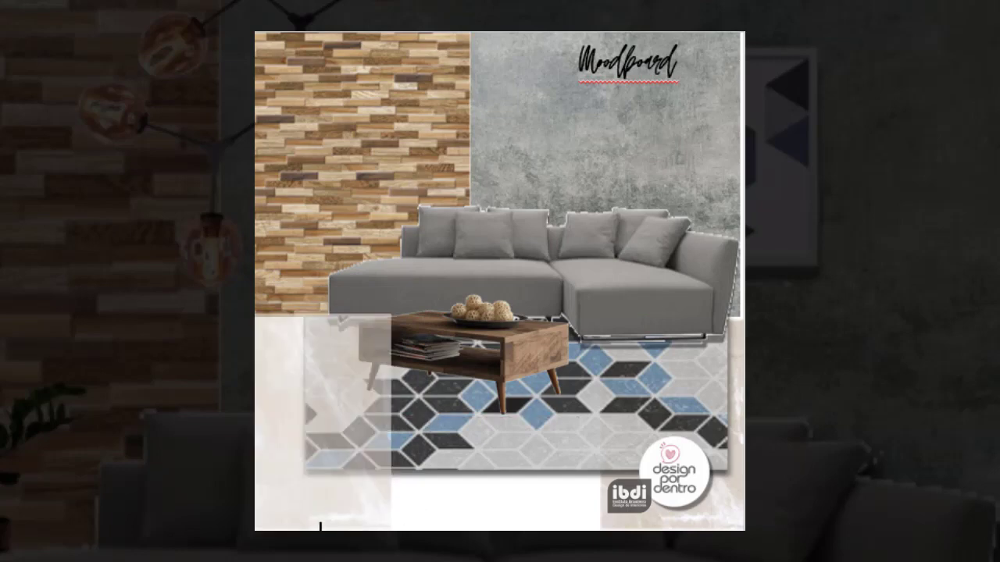
# Duplicate a marble tile into the lower-centre gap and widen it to close the gap.
pyautogui.click(338, 500)
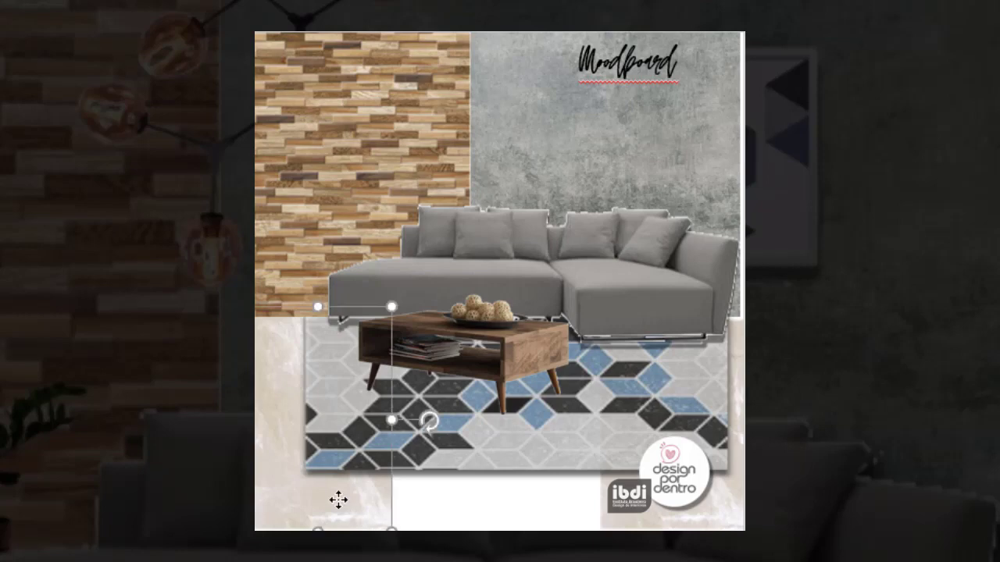
pyautogui.hotkey('ctrl', 'v')
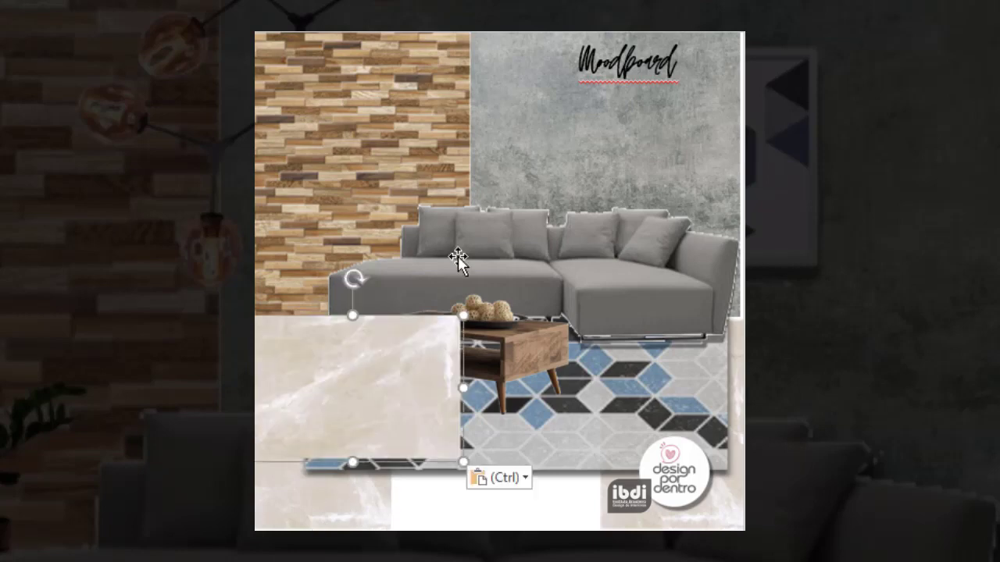
pyautogui.moveTo(339, 379)
pyautogui.mouseDown()
pyautogui.moveTo(467, 470)
pyautogui.moveTo(469, 441)
pyautogui.mouseUp()
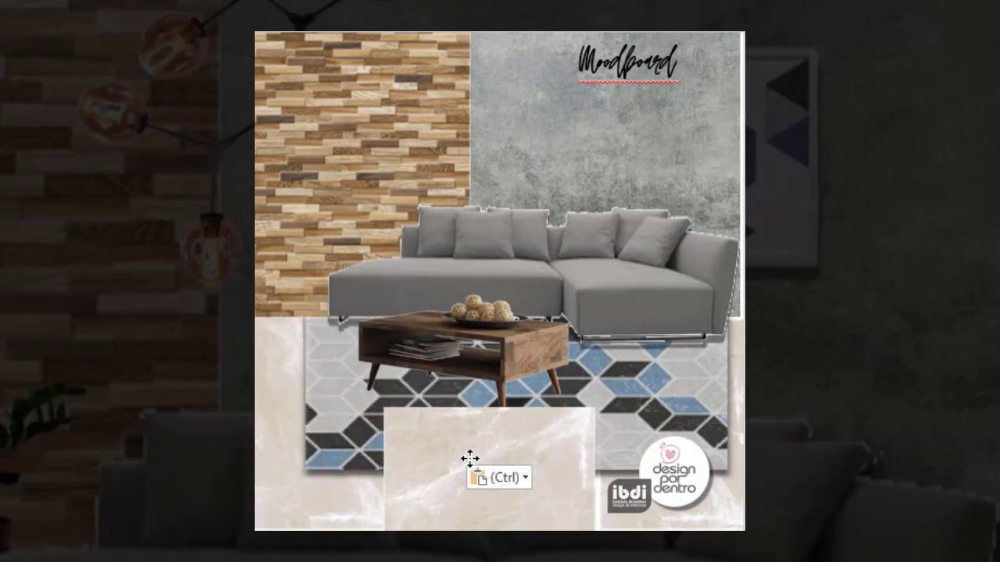
pyautogui.moveTo(597, 462); pyautogui.dragTo(617, 461)
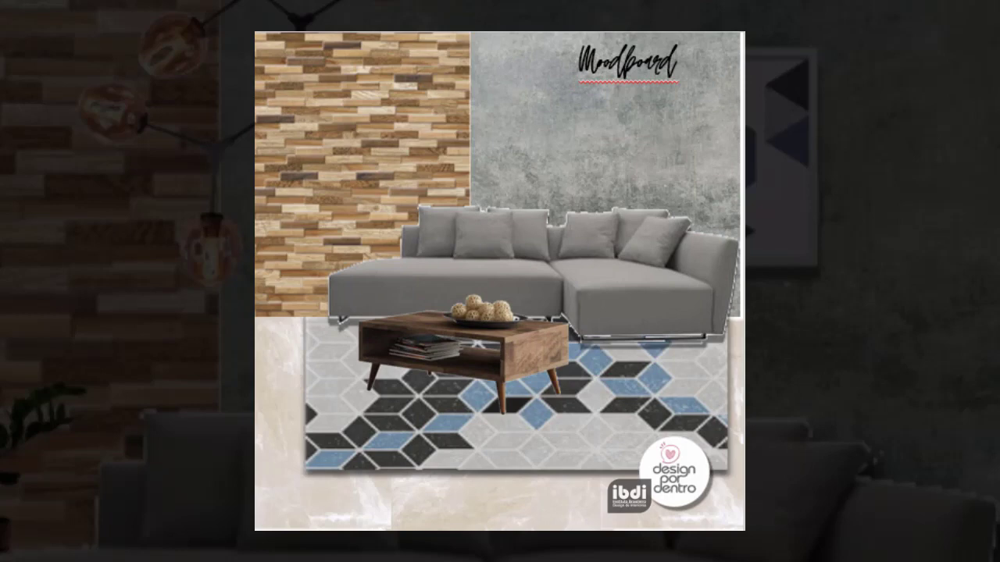
# Extend the right marble tile slightly, then paste the geometric triptych and move it above the sofa.
pyautogui.click(625, 524)
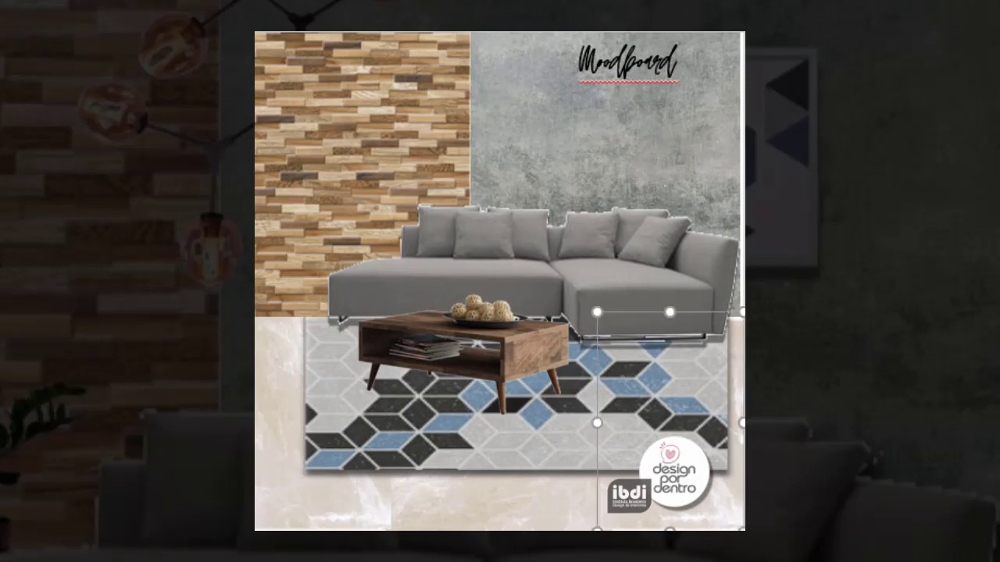
pyautogui.moveTo(668, 528); pyautogui.dragTo(668, 534)
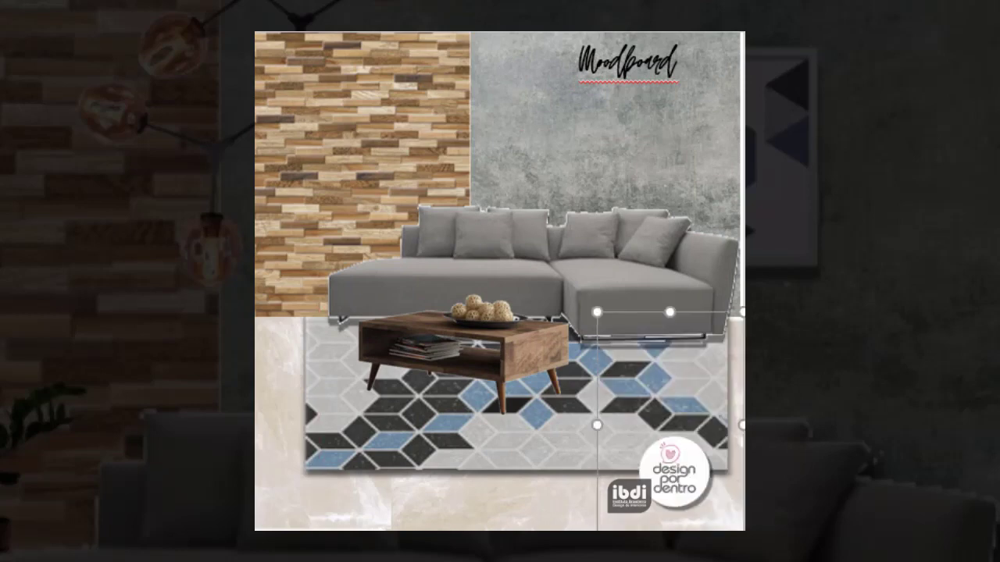
pyautogui.click(344, 529)
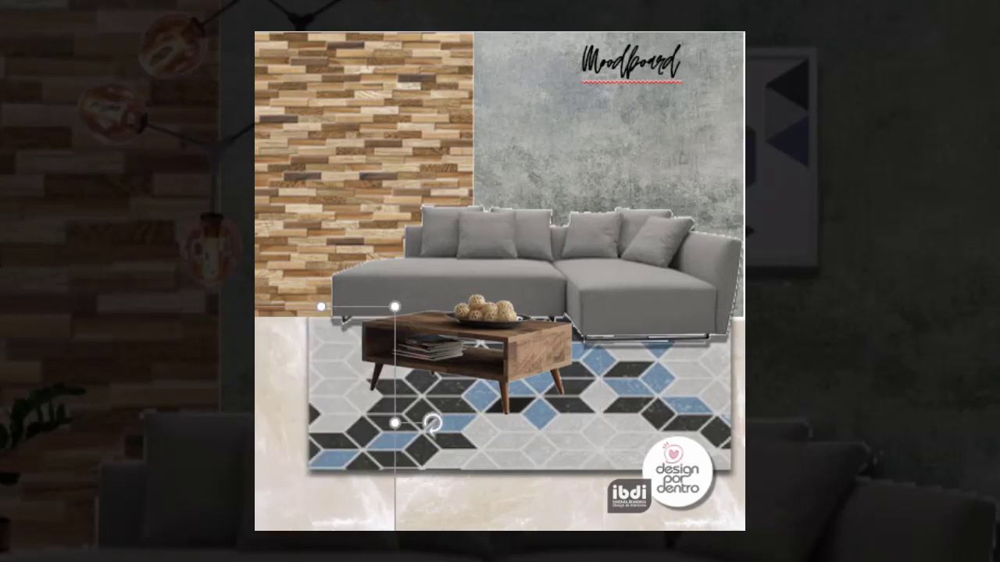
pyautogui.click(718, 164)
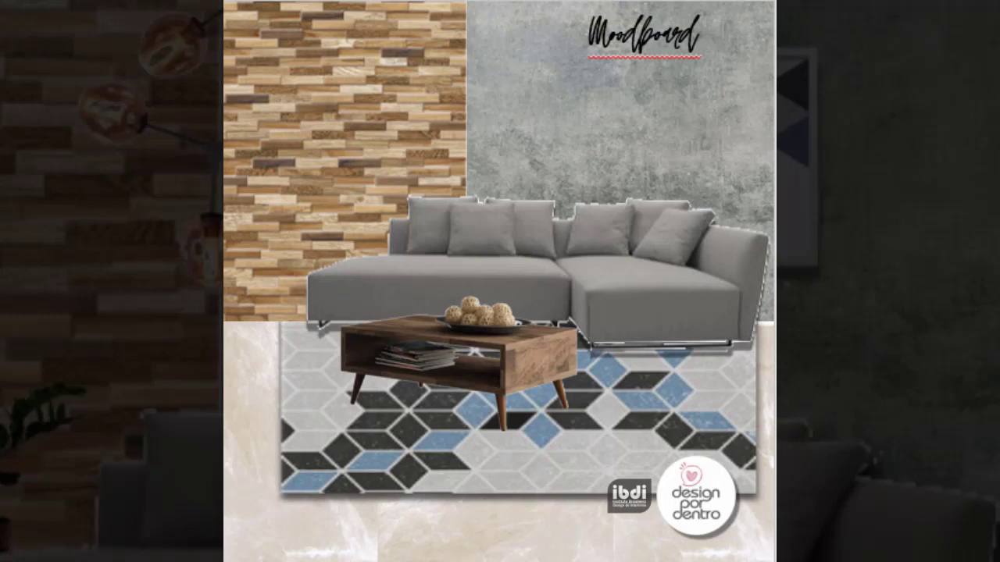
pyautogui.hotkey('ctrl', 'v')
pyautogui.moveTo(698, 211)
pyautogui.mouseDown()
pyautogui.moveTo(540, 147)
pyautogui.moveTo(554, 139)
pyautogui.mouseUp()
# Rotate the triptych into a horizontal row under the Moodboard title and add the copper pendant lamp beside it.
pyautogui.moveTo(654, 153); pyautogui.dragTo(571, 52)
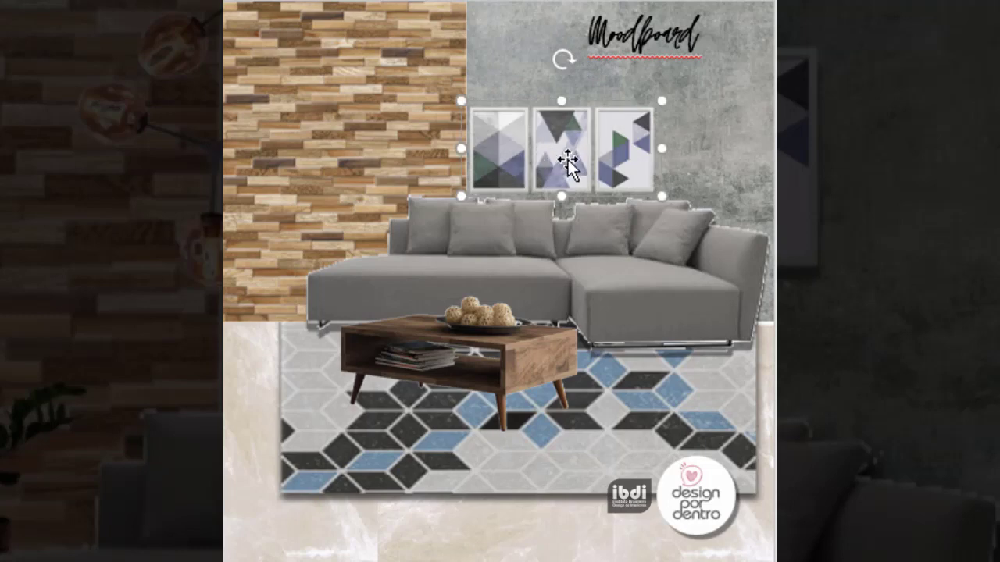
pyautogui.moveTo(570, 163); pyautogui.dragTo(617, 135)
pyautogui.press('Escape')
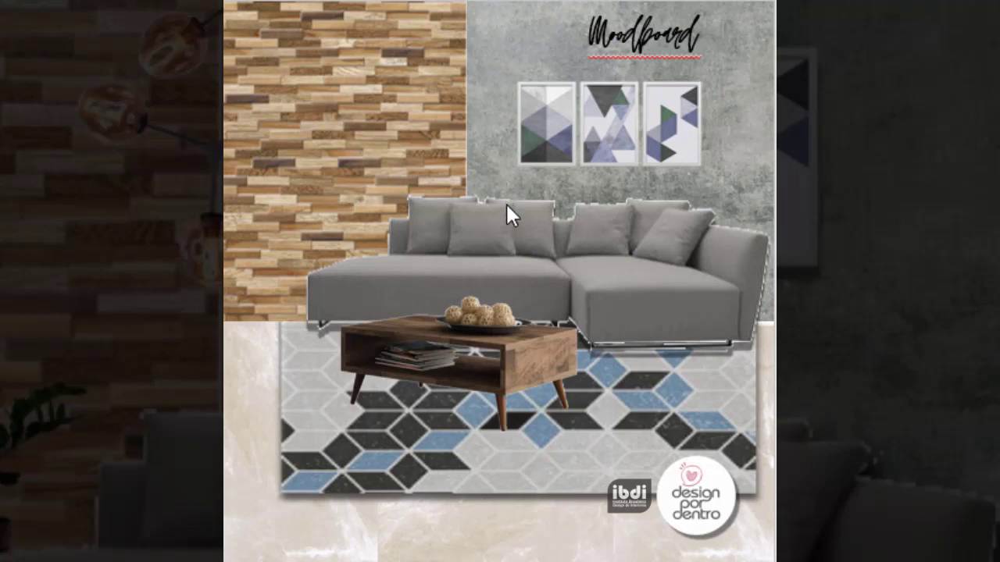
pyautogui.hotkey('ctrl', 'v')
pyautogui.moveTo(696, 414)
pyautogui.mouseDown()
pyautogui.moveTo(485, 243)
pyautogui.moveTo(471, 99)
pyautogui.moveTo(490, 94)
pyautogui.moveTo(440, 95)
pyautogui.moveTo(476, 95)
pyautogui.moveTo(406, 133)
pyautogui.mouseUp()
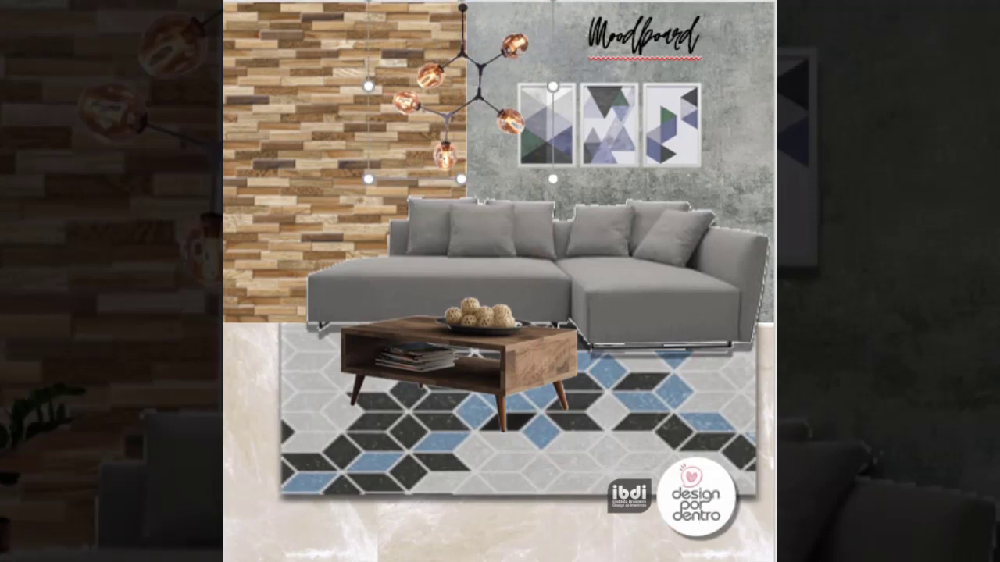
# Settle the pendant lamp near the wall seam and place a potted plant at the sofa's left end.
pyautogui.moveTo(461, 101); pyautogui.dragTo(461, 102)
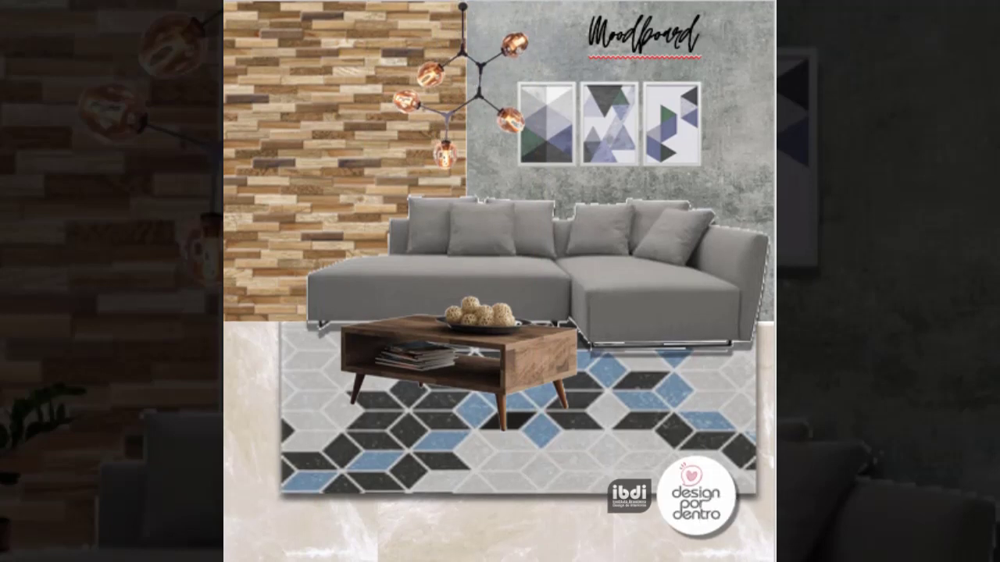
pyautogui.hotkey('ctrl', 'v')
pyautogui.moveTo(278, 270); pyautogui.dragTo(335, 247)
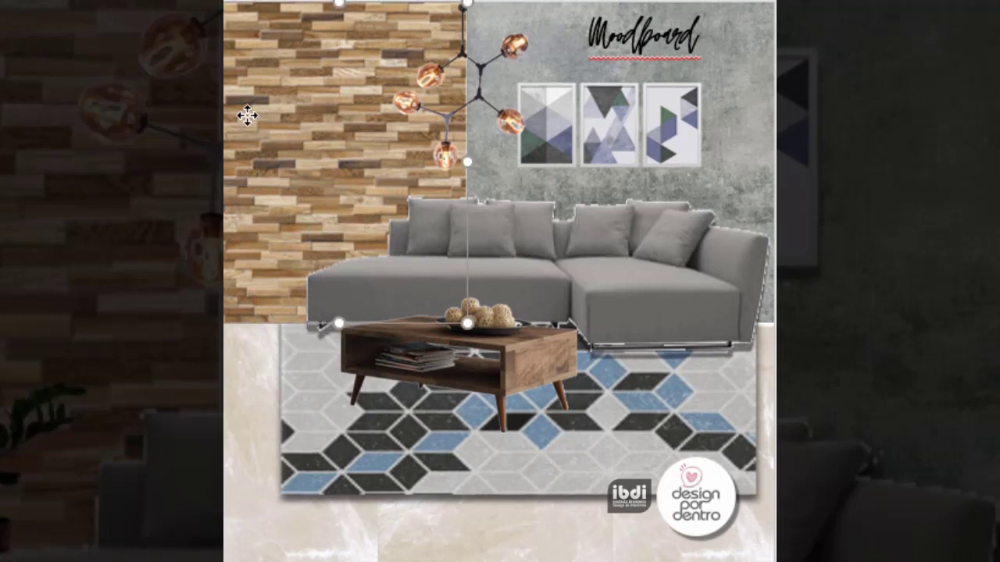
pyautogui.moveTo(340, 230)
pyautogui.mouseDown()
pyautogui.moveTo(301, 211)
pyautogui.moveTo(340, 242)
pyautogui.mouseUp()
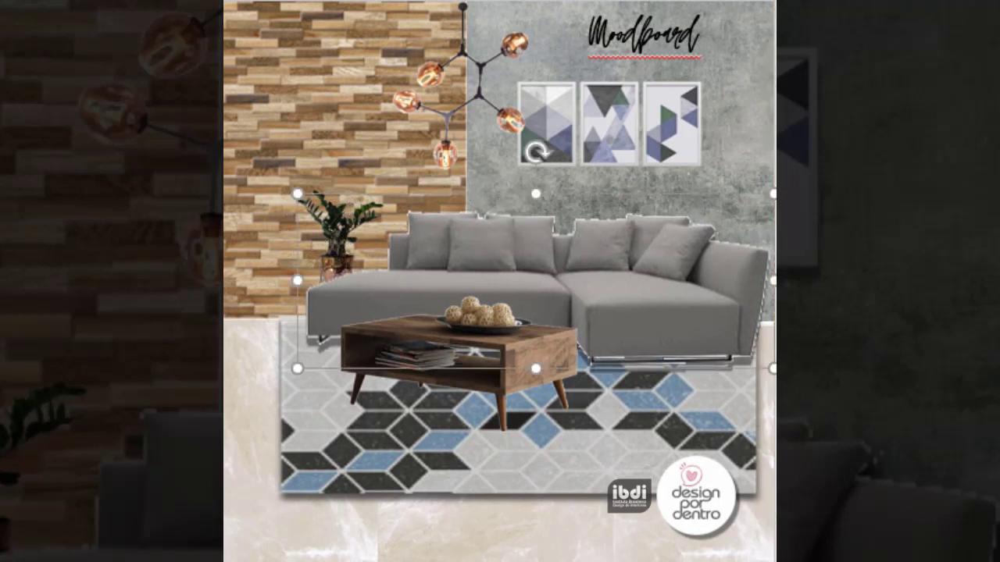
# Crop the top of the sofa image and move the plant left beside the sofa.
pyautogui.doubleClick(516, 202)
pyautogui.moveTo(534, 196); pyautogui.dragTo(529, 208)
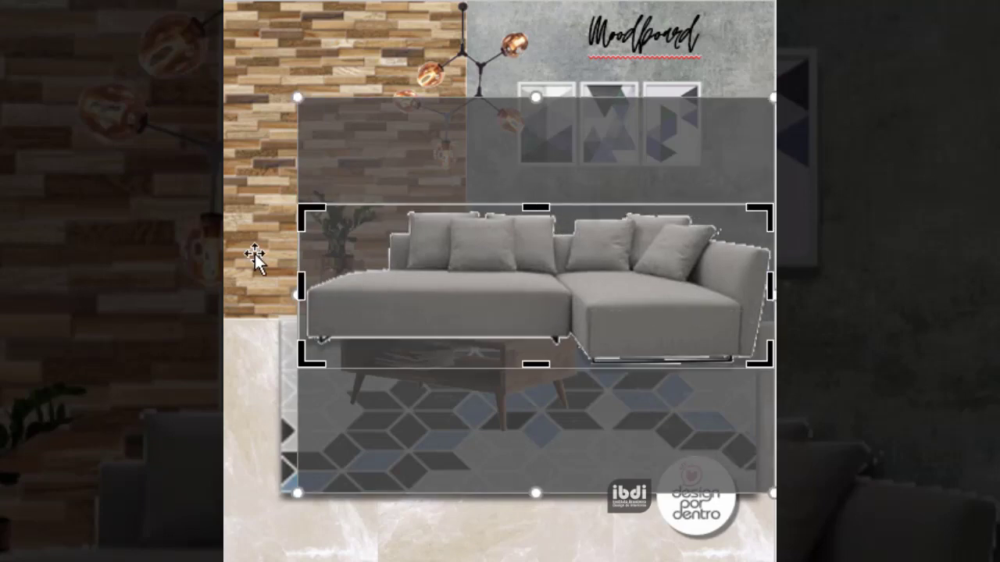
pyautogui.click(244, 353)
pyautogui.click(356, 212)
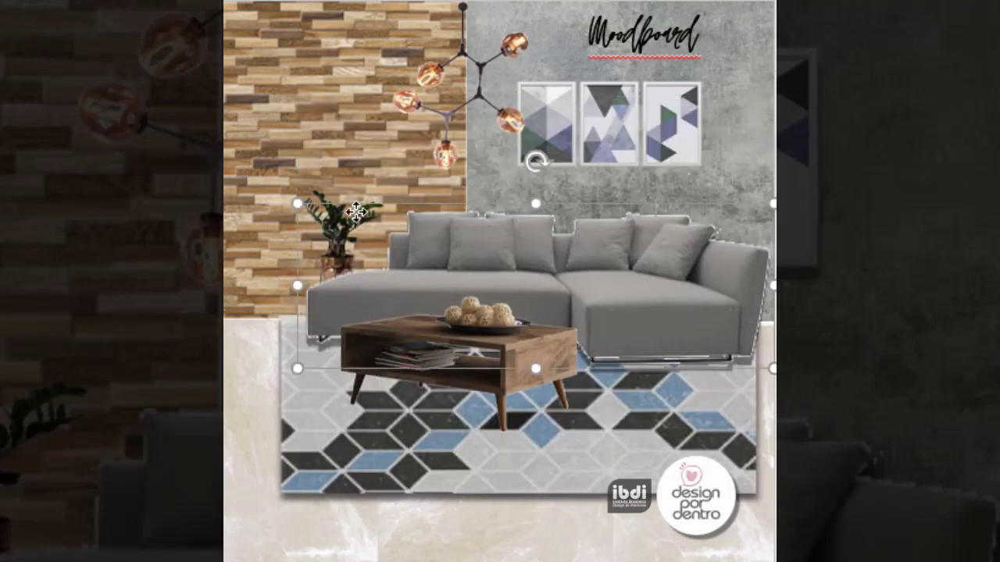
pyautogui.click(321, 197)
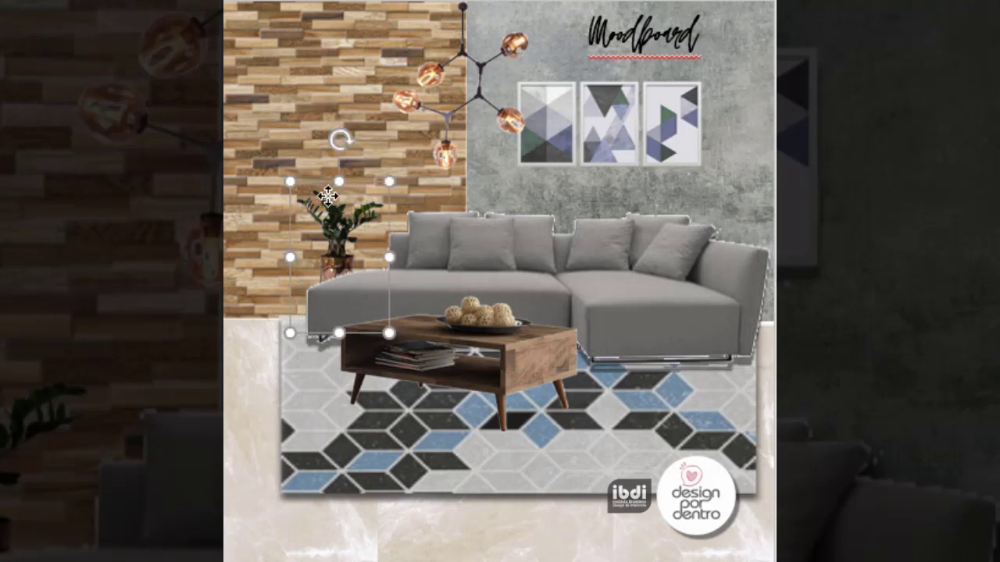
pyautogui.moveTo(328, 205)
pyautogui.mouseDown()
pyautogui.moveTo(260, 209)
pyautogui.moveTo(272, 201)
pyautogui.mouseUp()
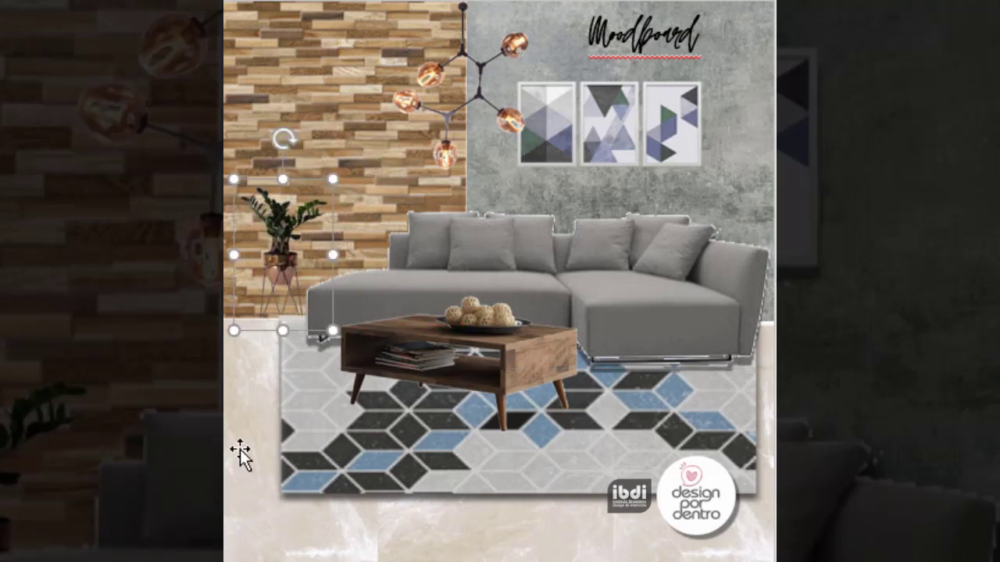
# Send the marble floor behind the rug and lower the plant beside the sofa.
pyautogui.click(457, 477)
pyautogui.hotkey('ctrl', ']')
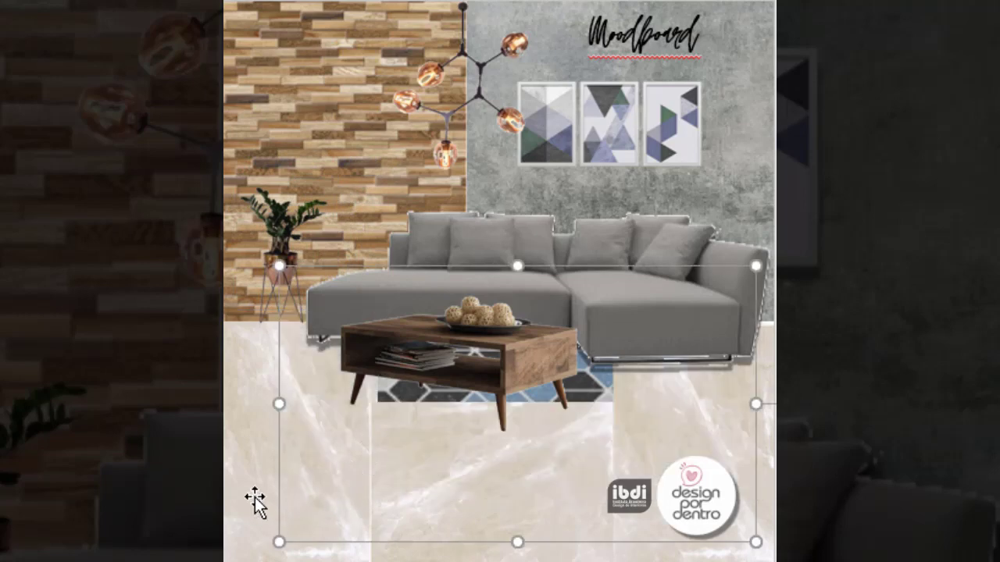
pyautogui.click(255, 500)
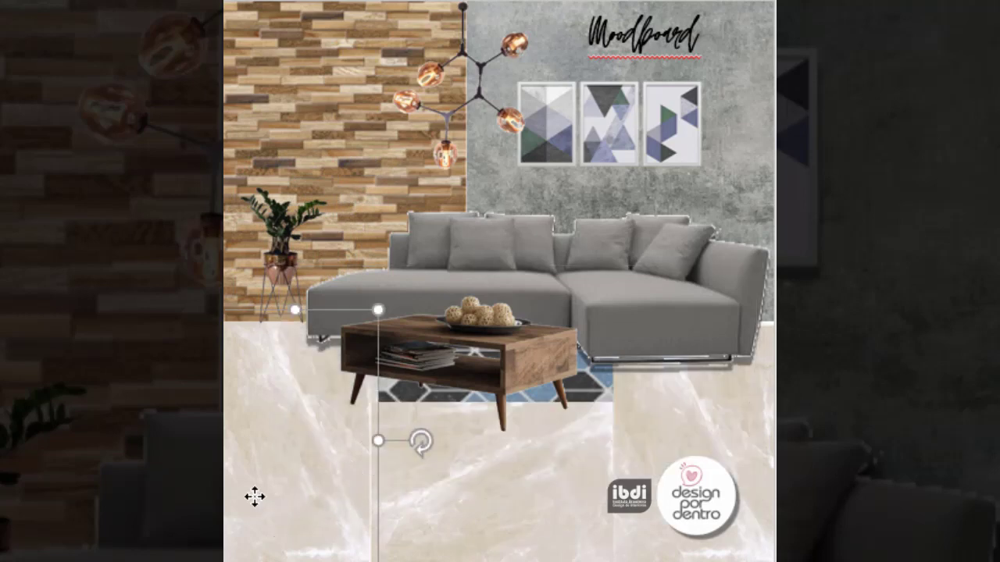
pyautogui.keyDown('shift'); pyautogui.click(417, 551); pyautogui.keyUp('shift')
pyautogui.hotkey('ctrl', '[')
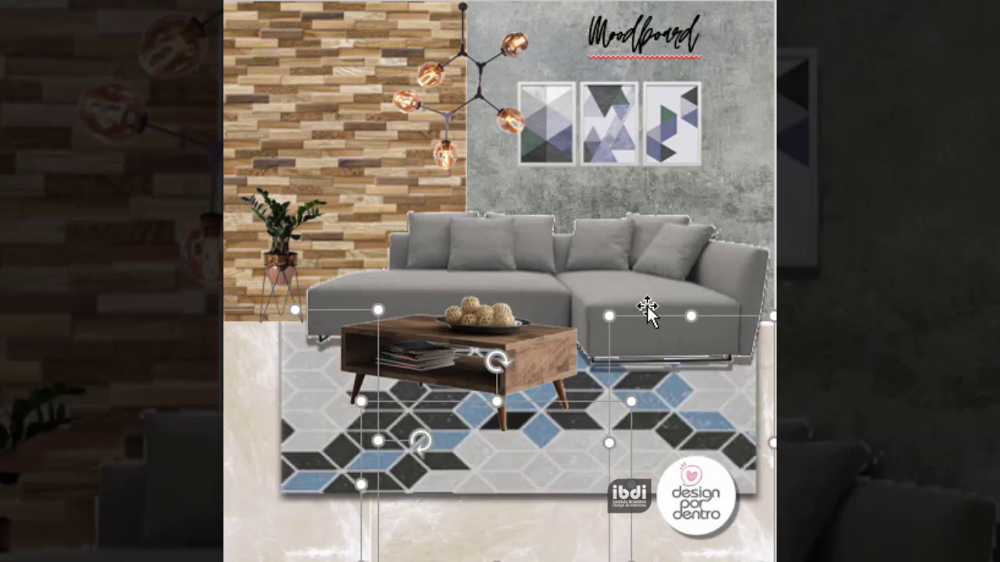
pyautogui.moveTo(286, 245)
pyautogui.mouseDown()
pyautogui.moveTo(280, 268)
pyautogui.moveTo(342, 248)
pyautogui.mouseUp()
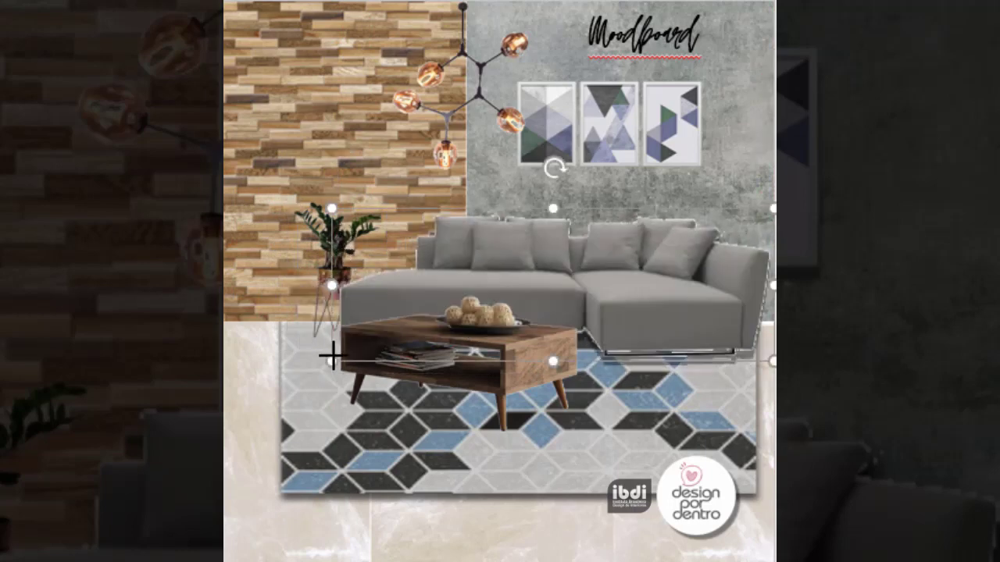
# Paste two copies of the potted plant and drag them left of the original.
pyautogui.click(334, 222)
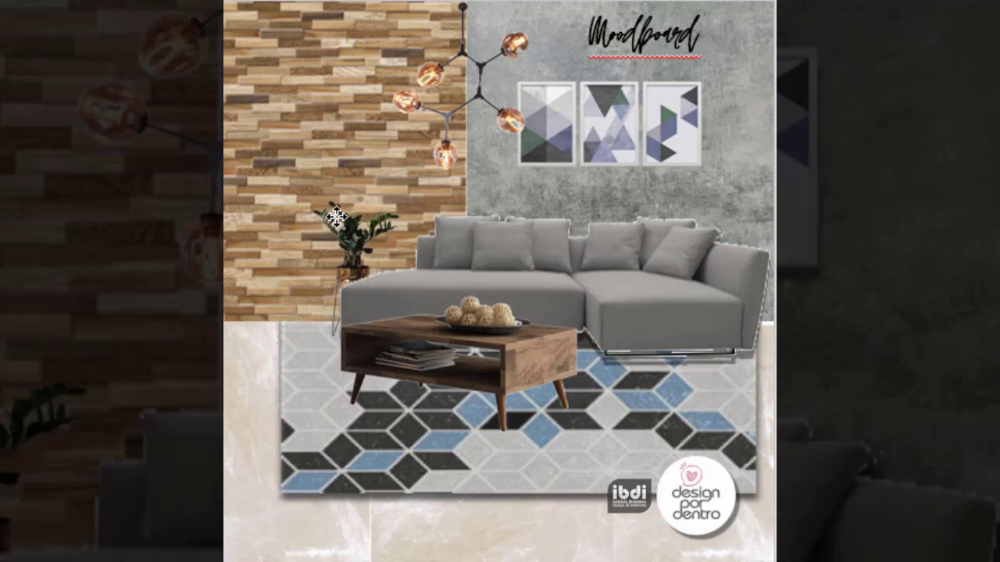
pyautogui.click(334, 217)
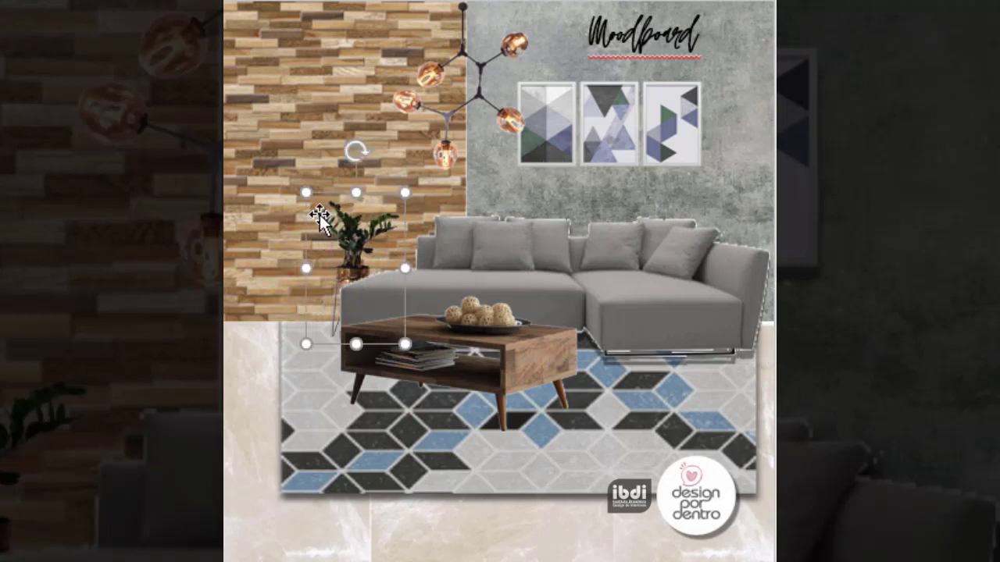
pyautogui.hotkey('ctrl', 'v')
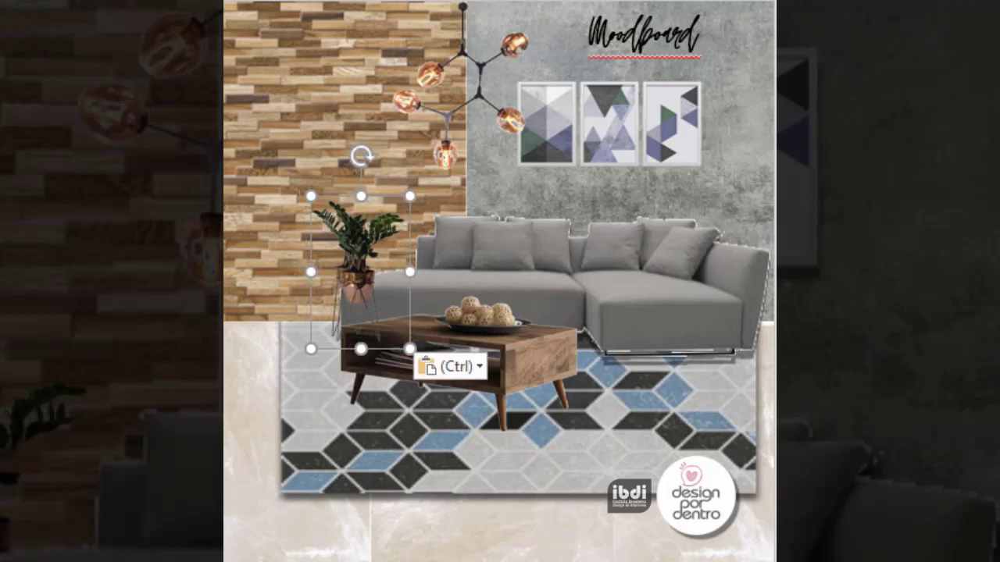
pyautogui.moveTo(355, 231)
pyautogui.mouseDown()
pyautogui.moveTo(279, 243)
pyautogui.moveTo(297, 234)
pyautogui.mouseUp()
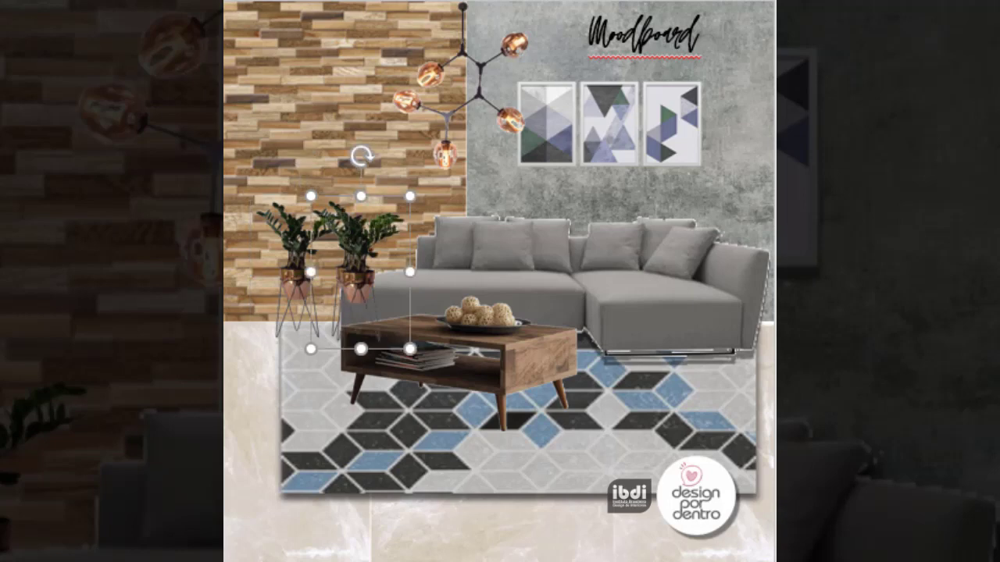
pyautogui.hotkey('ctrl', 'v')
pyautogui.moveTo(300, 236); pyautogui.dragTo(255, 230)
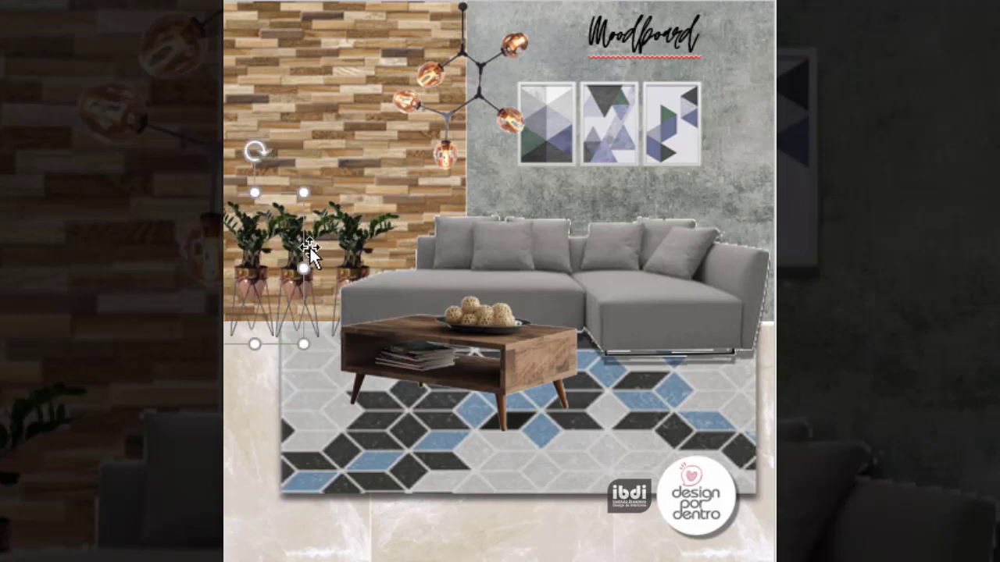
# Spread the plants along the wall, nudge the sofa up, and reposition the right-hand plant.
pyautogui.click(317, 235)
pyautogui.moveTo(297, 236); pyautogui.dragTo(314, 259)
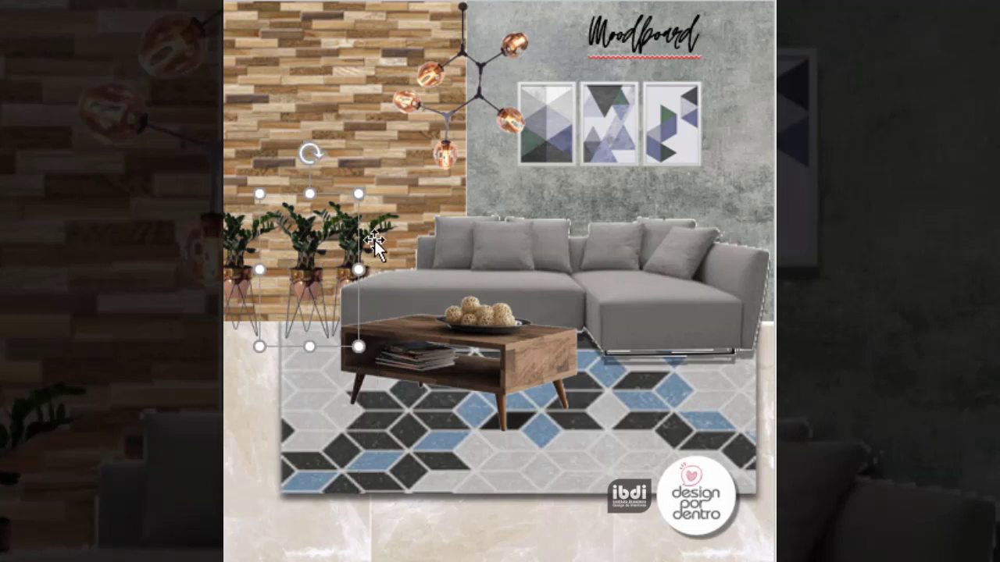
pyautogui.moveTo(380, 242); pyautogui.dragTo(378, 237)
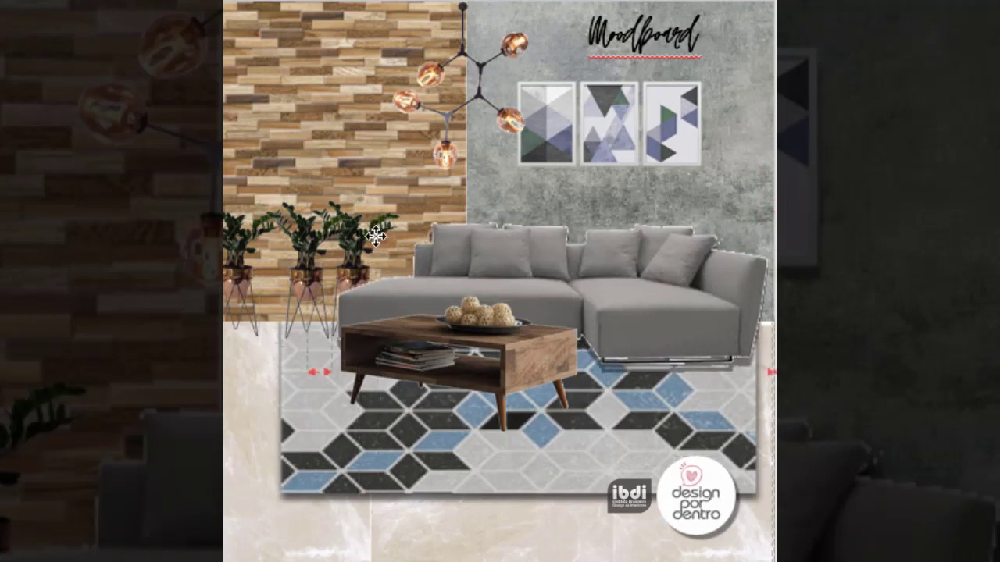
pyautogui.click(336, 222)
pyautogui.click(375, 211)
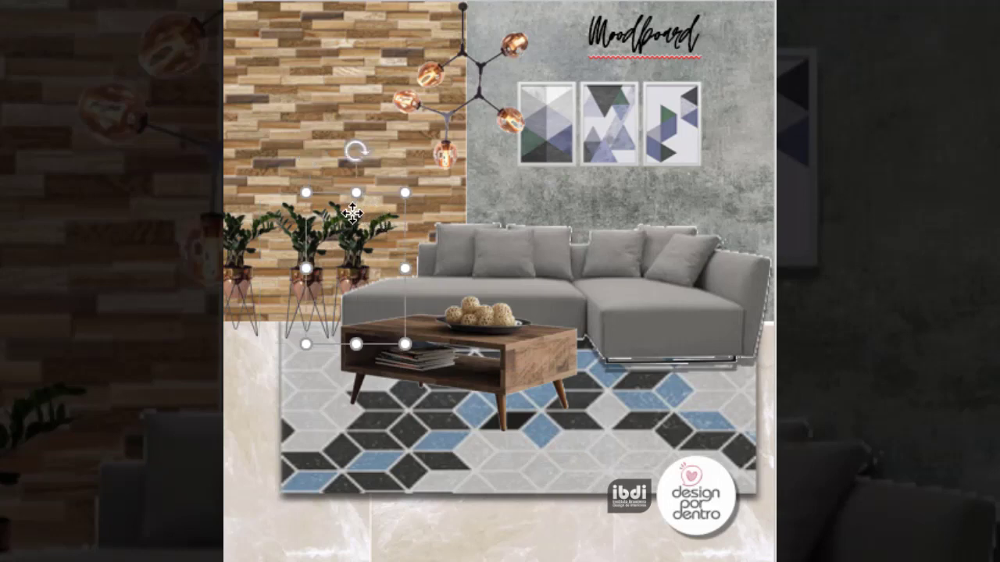
pyautogui.moveTo(375, 211); pyautogui.dragTo(300, 270)
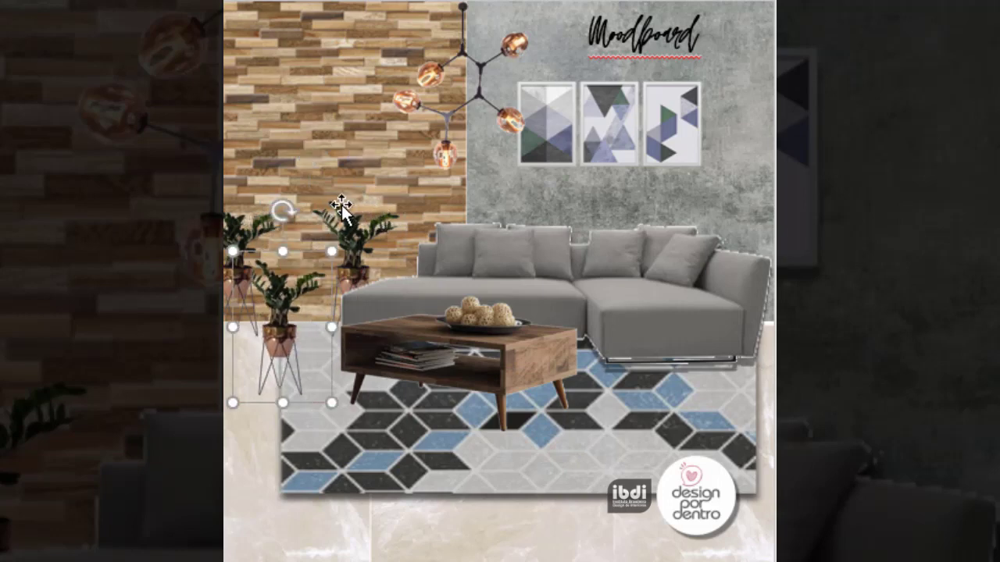
pyautogui.moveTo(342, 205); pyautogui.dragTo(355, 216)
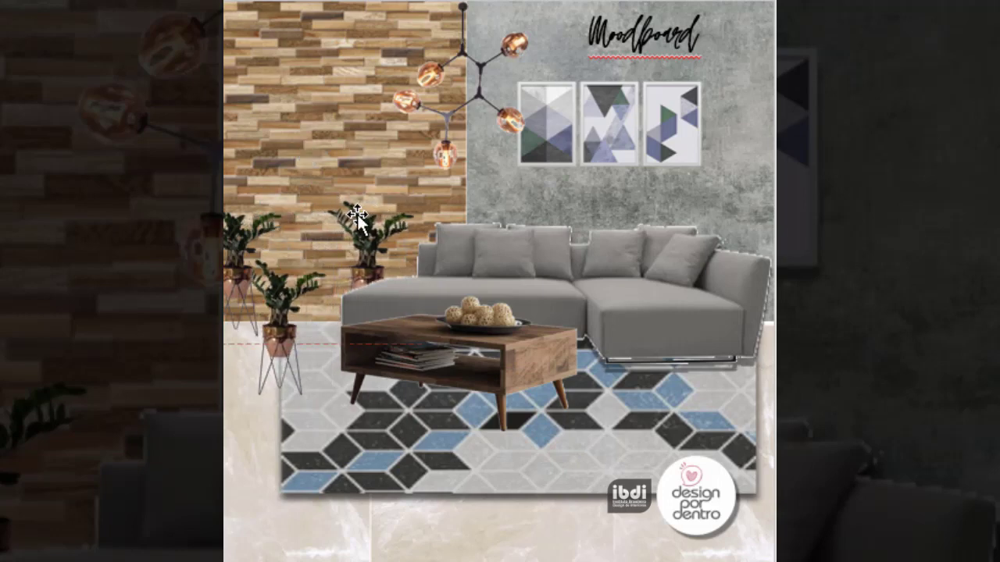
# Line the three plants up in an even row, then paste the light-cone shape.
pyautogui.moveTo(258, 273); pyautogui.dragTo(281, 231)
pyautogui.moveTo(293, 267); pyautogui.dragTo(280, 306)
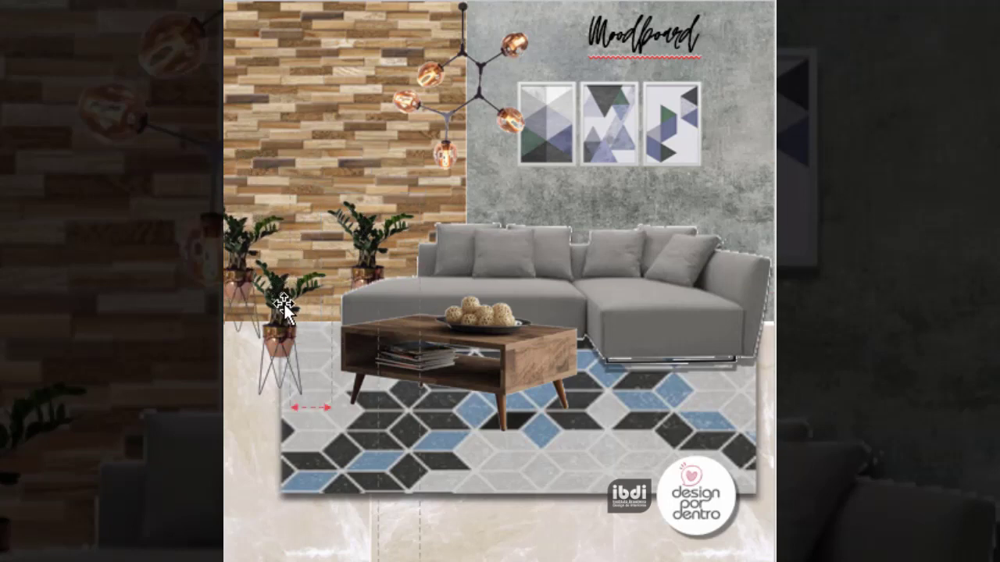
pyautogui.moveTo(286, 379); pyautogui.dragTo(305, 314)
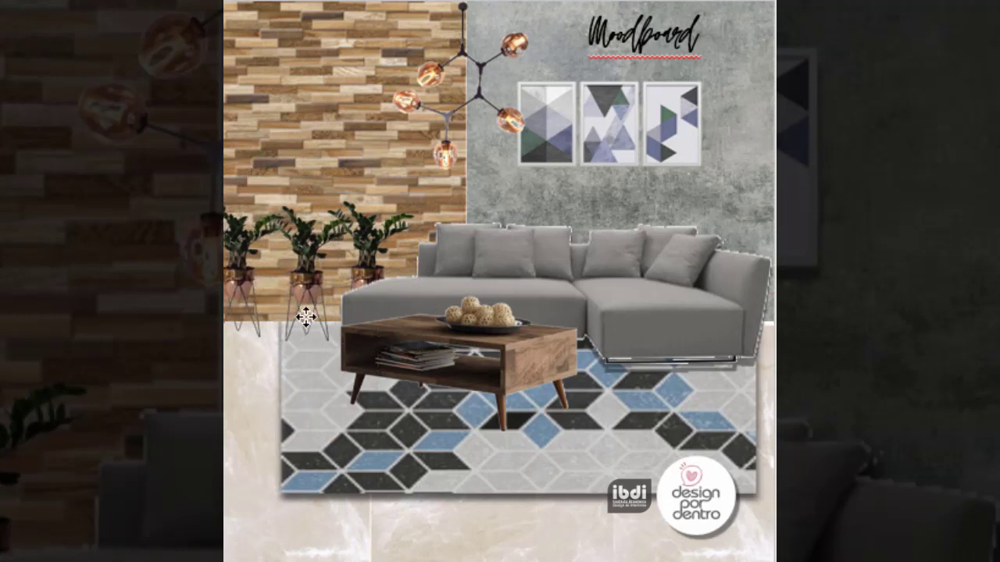
pyautogui.moveTo(238, 260); pyautogui.dragTo(244, 260)
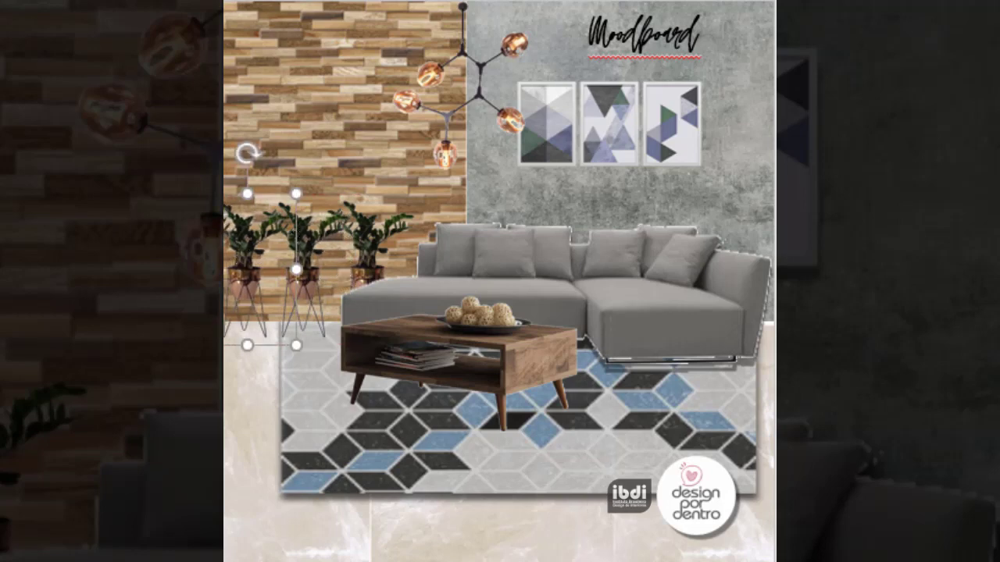
pyautogui.press('Escape')
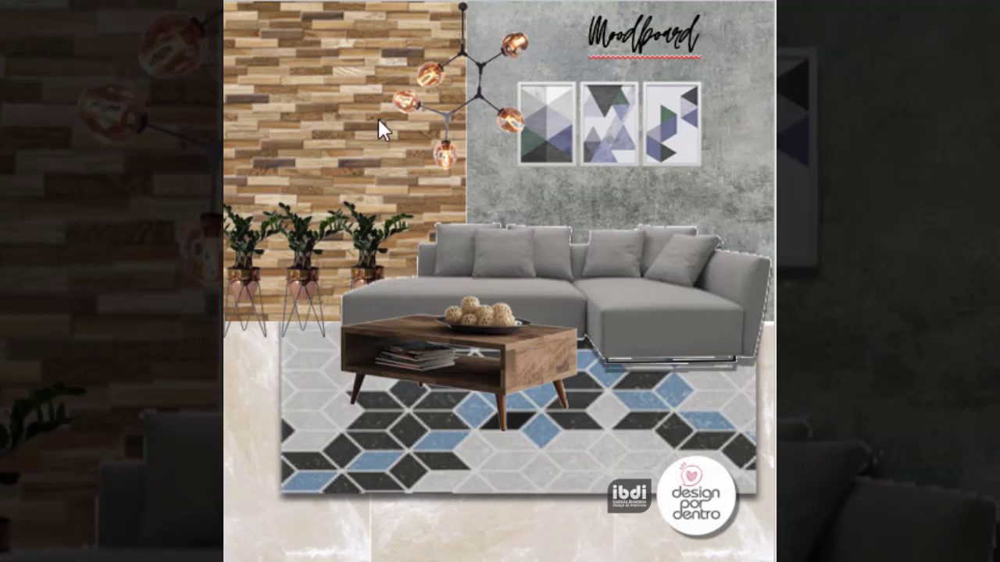
pyautogui.hotkey('ctrl', 'v')
# Place two light cones side by side atop the wood wall and shift the pendant lamp right.
pyautogui.moveTo(339, 92); pyautogui.dragTo(281, 76)
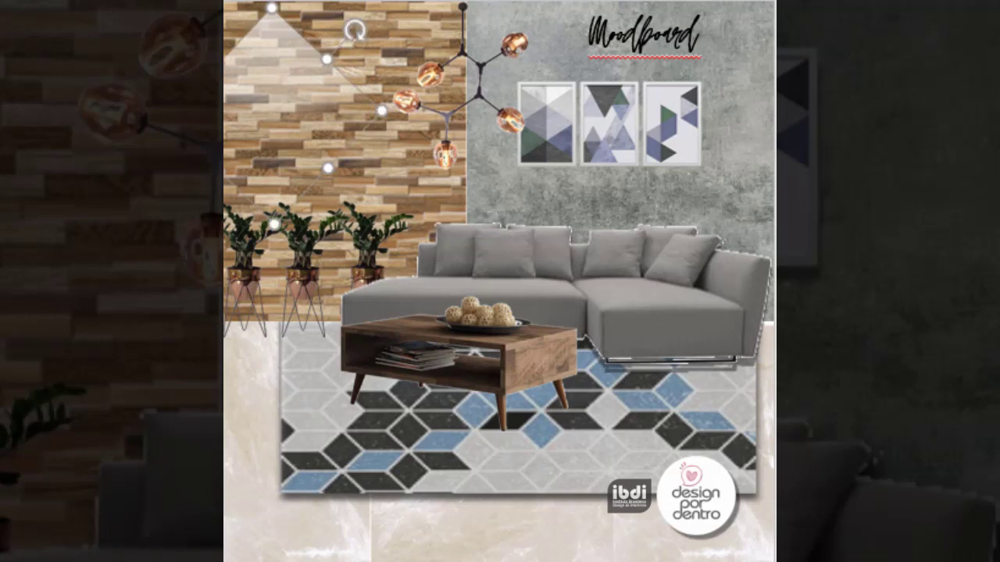
pyautogui.hotkey('ctrl', 'v')
pyautogui.moveTo(290, 78)
pyautogui.mouseDown()
pyautogui.moveTo(397, 73)
pyautogui.moveTo(391, 62)
pyautogui.moveTo(385, 69)
pyautogui.mouseUp()
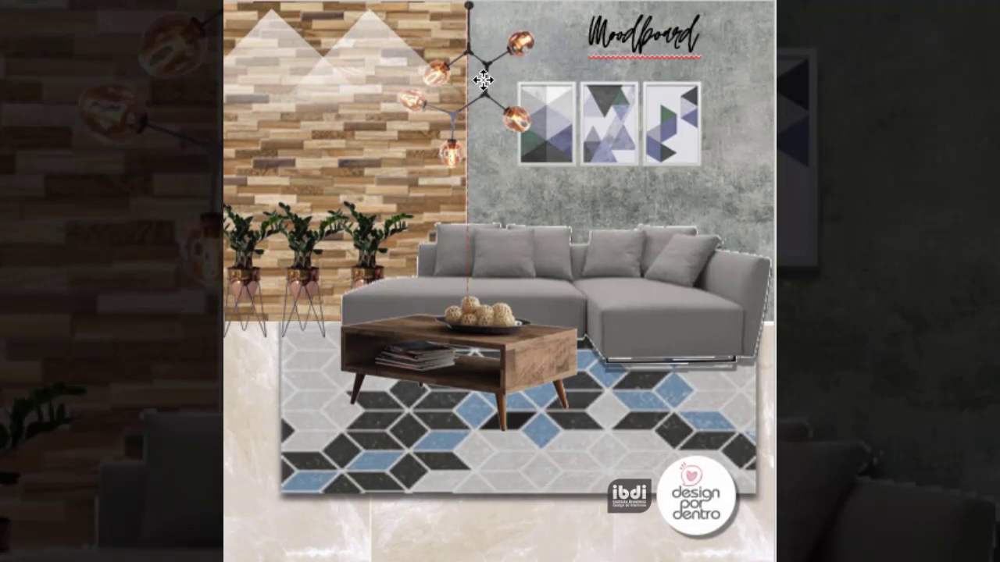
pyautogui.moveTo(477, 82); pyautogui.dragTo(361, 59)
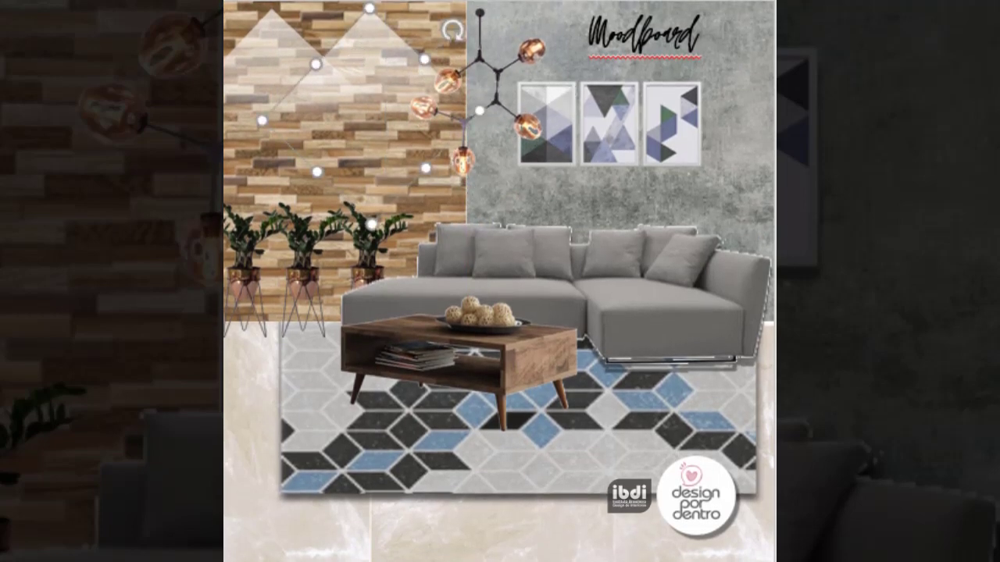
pyautogui.click(268, 49)
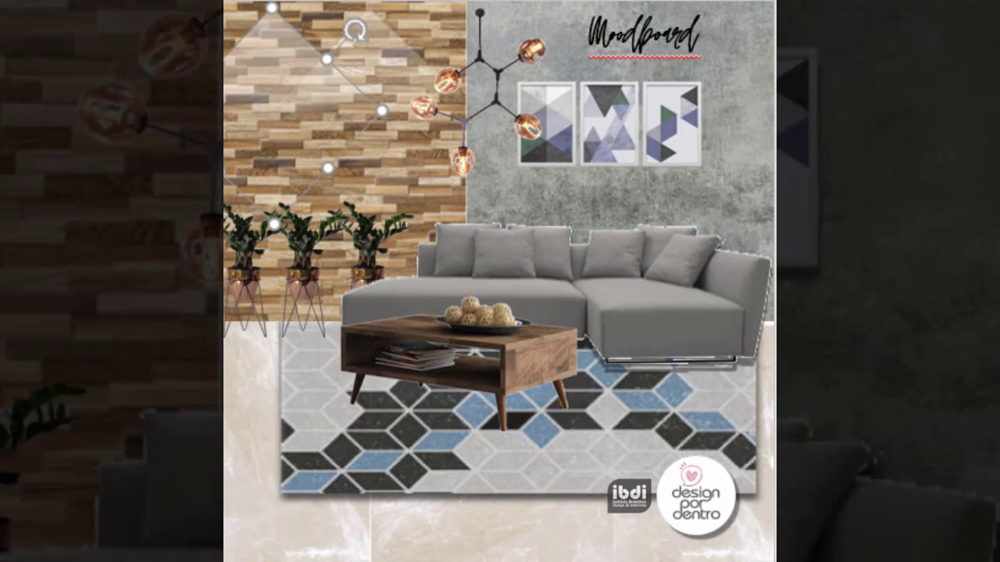
pyautogui.click(544, 225)
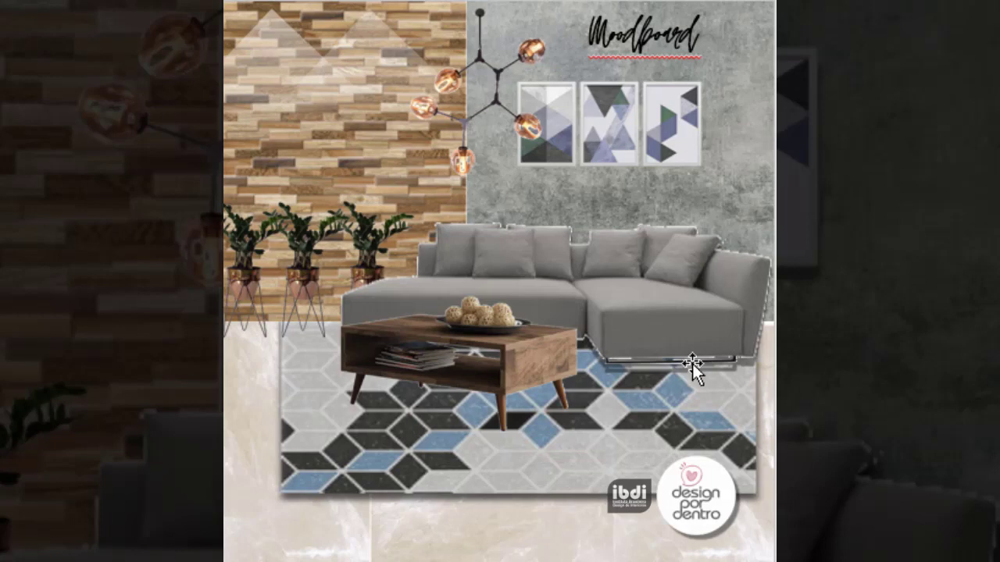
pyautogui.click(664, 313)
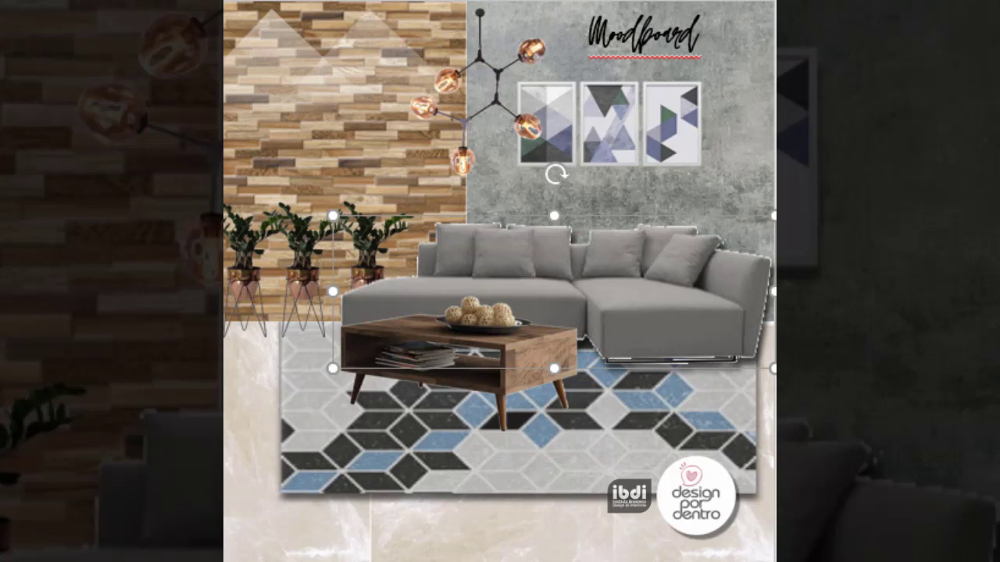
pyautogui.click(640, 141)
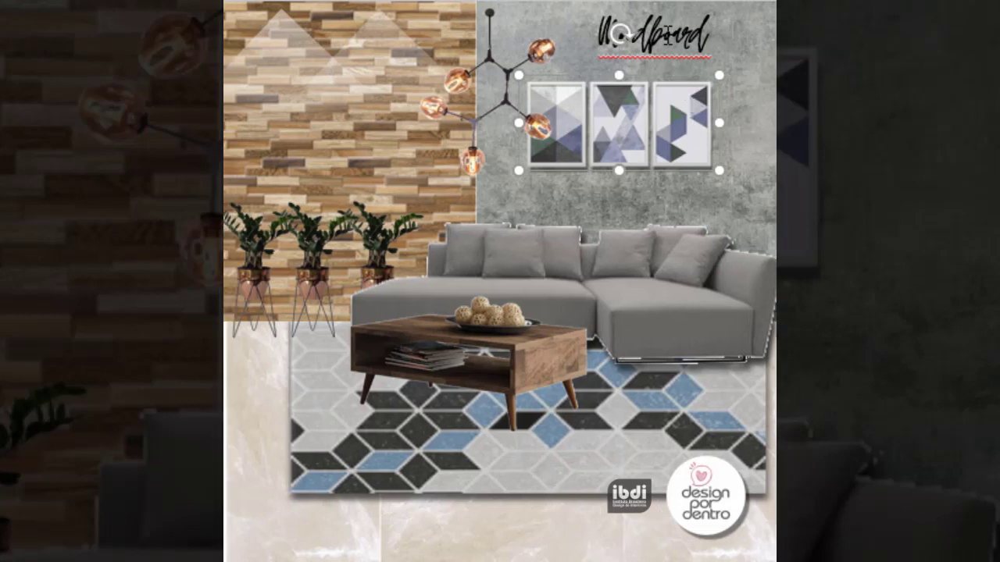
# Select the Moodboard title lettering at the top right.
pyautogui.click(622, 33)
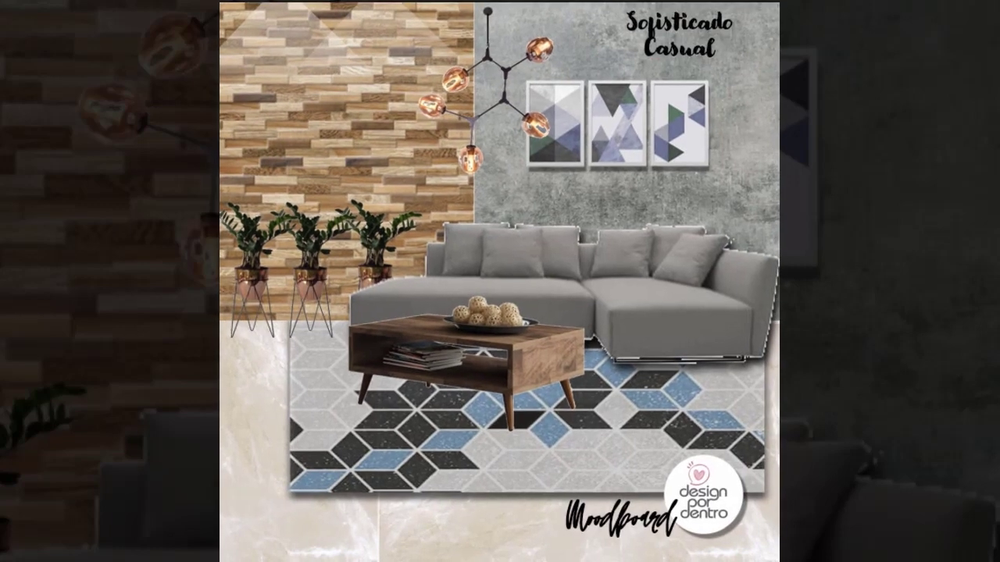